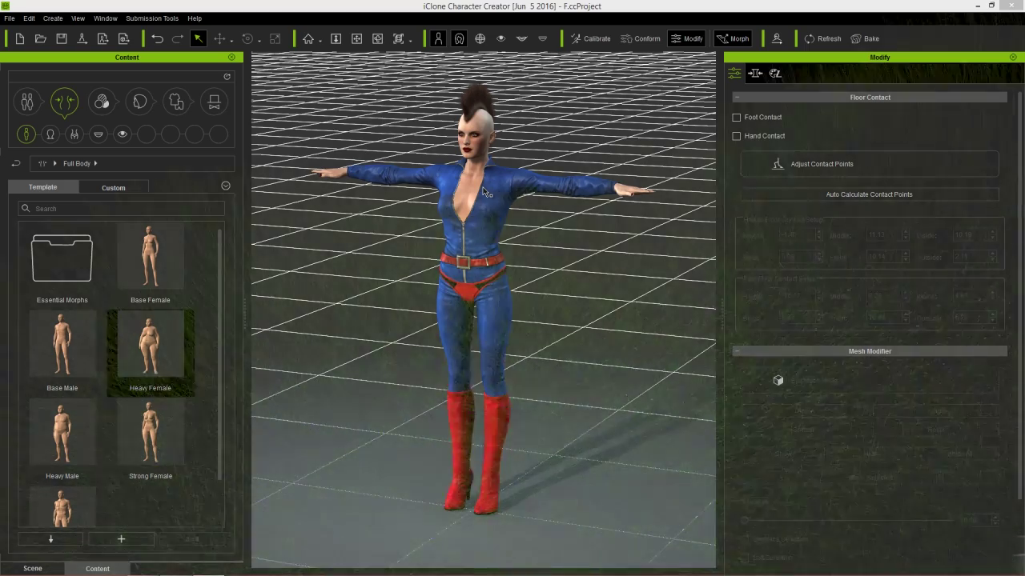
pyautogui.moveTo(483, 190); pyautogui.dragTo(702, 252, button='right')
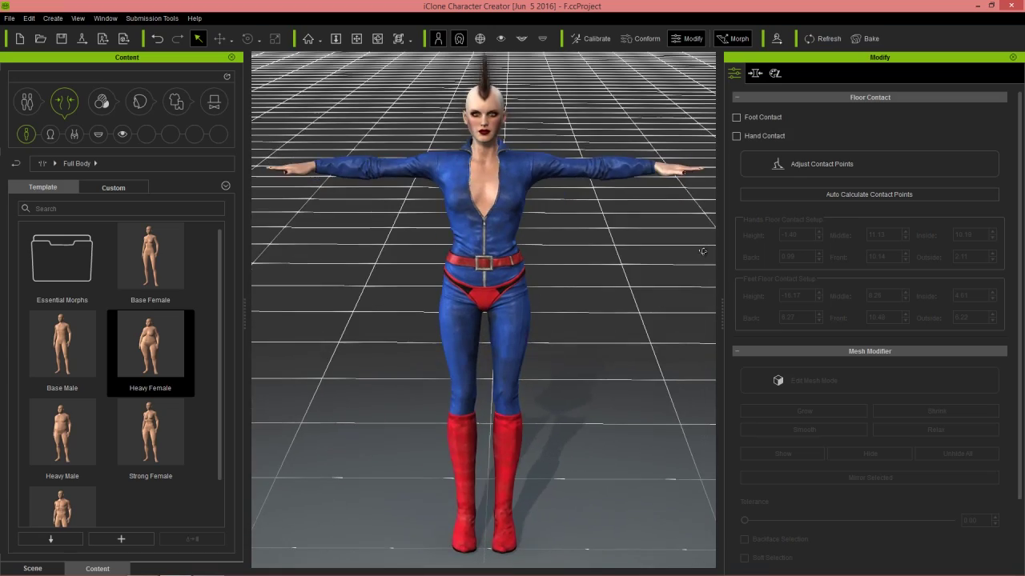
pyautogui.moveTo(440, 237); pyautogui.dragTo(382, 278, button='right')
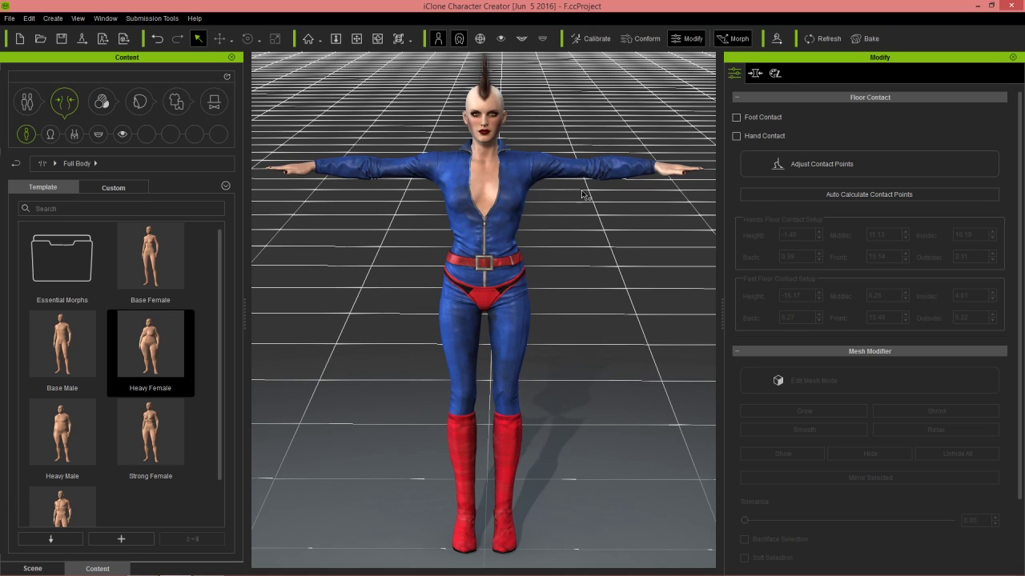
pyautogui.moveTo(583, 209); pyautogui.dragTo(506, 213, button='right')
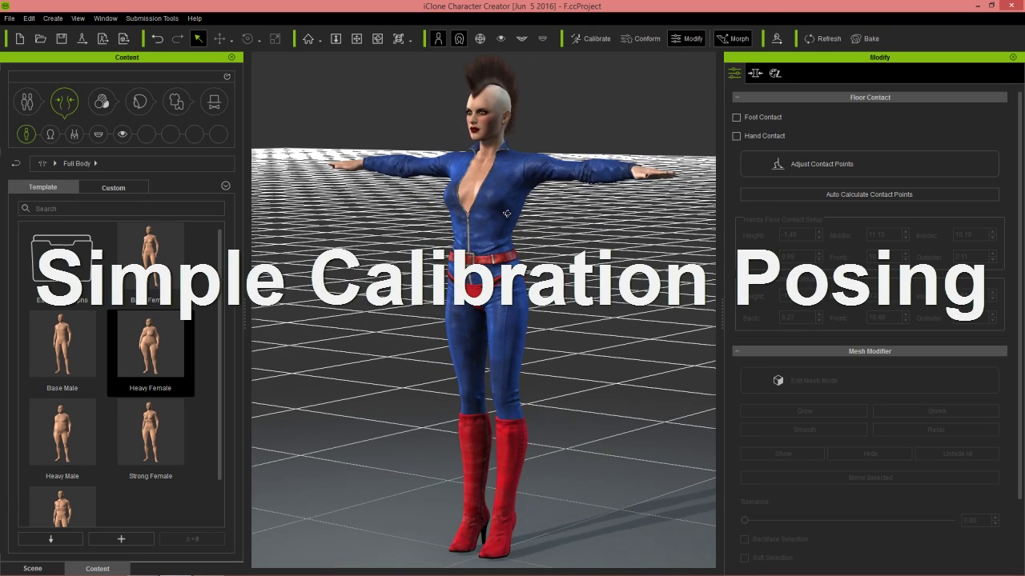
# Step: Start calibration on the character and try calibration poses 02, 03 and 04, checking the outfit on each
pyautogui.click(587, 38)
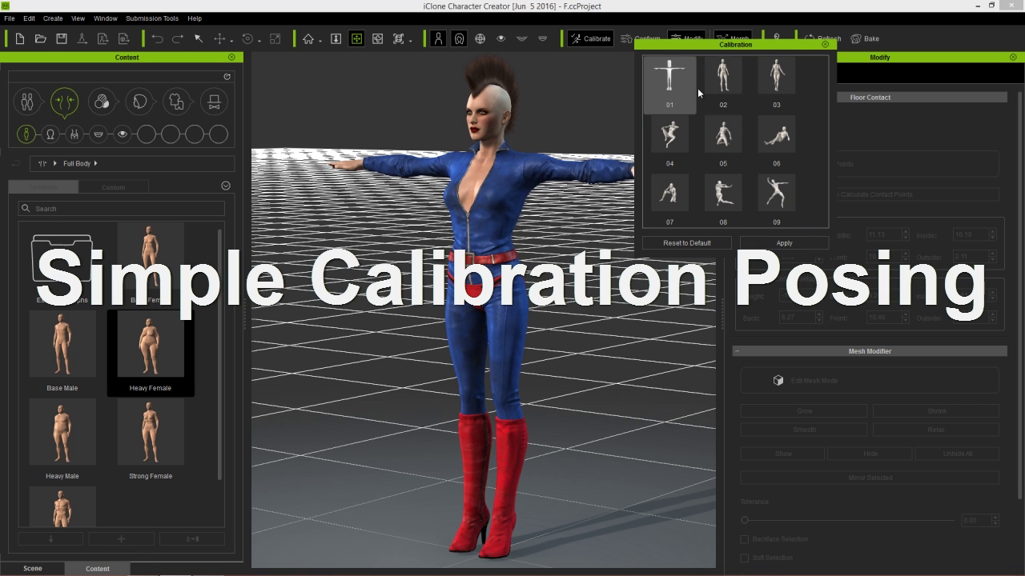
pyautogui.click(732, 77)
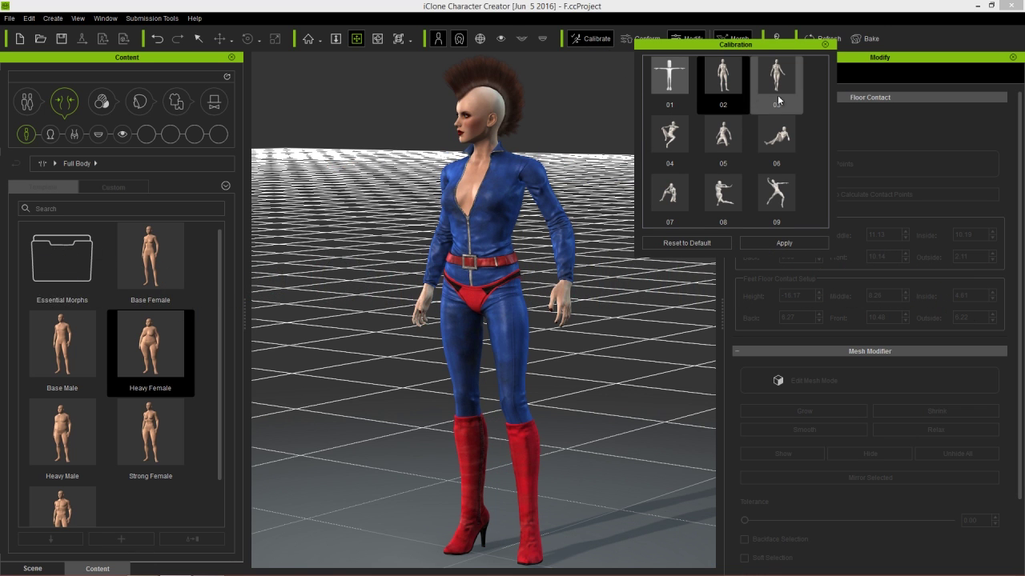
pyautogui.moveTo(567, 333); pyautogui.dragTo(778, 312, button='right')
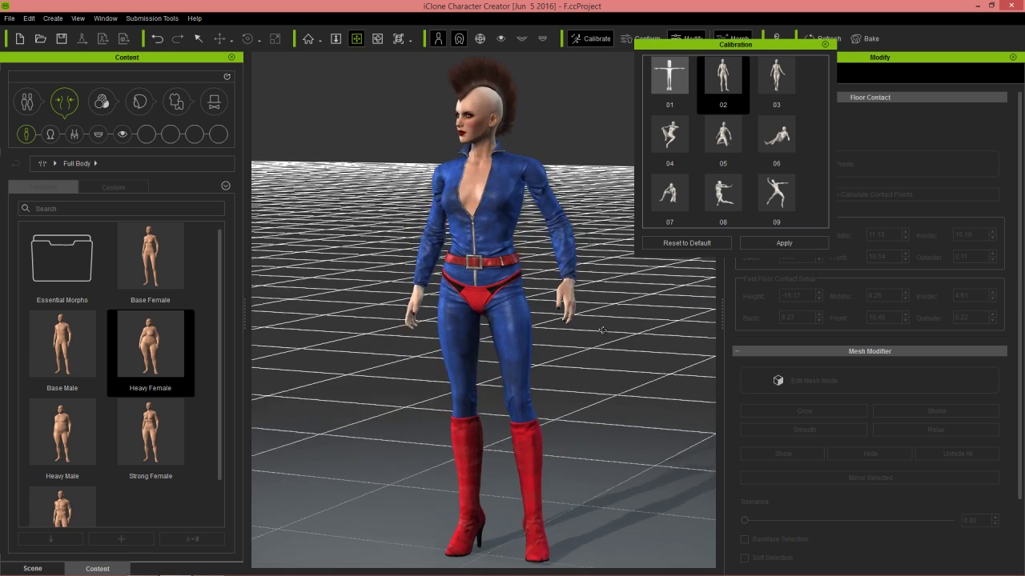
pyautogui.click(776, 77)
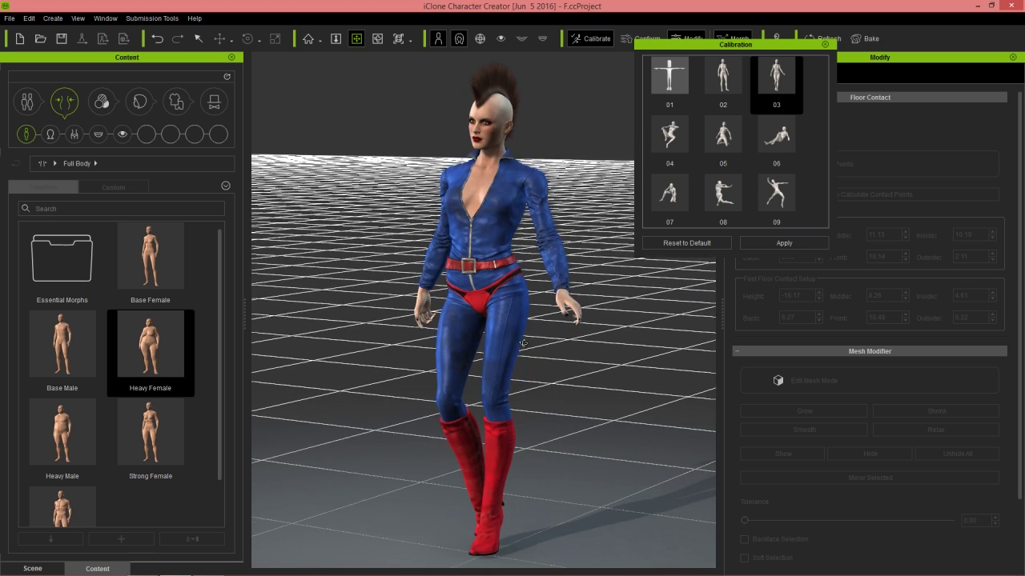
pyautogui.click(667, 147)
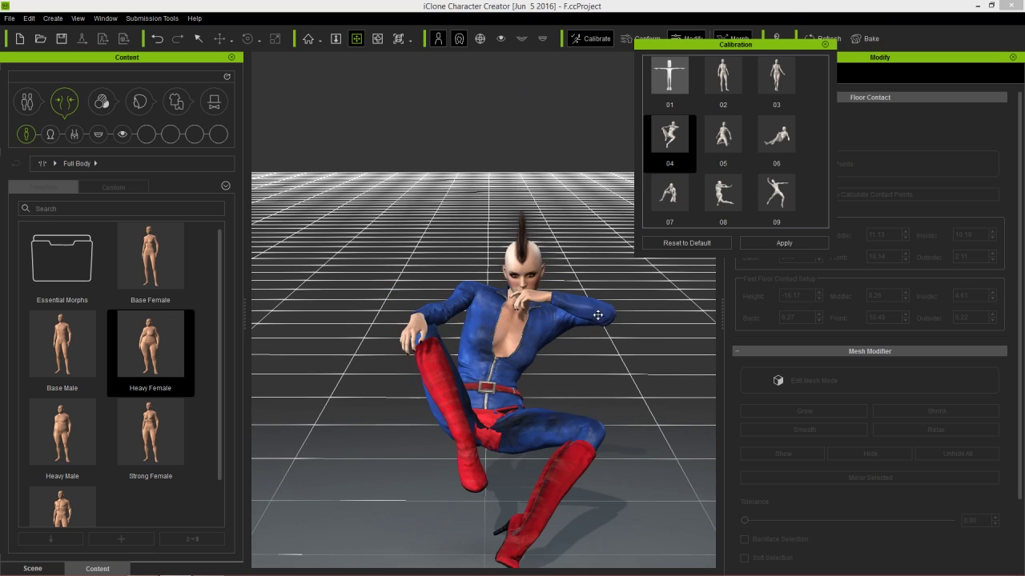
pyautogui.moveTo(660, 346); pyautogui.dragTo(397, 371, button='right')
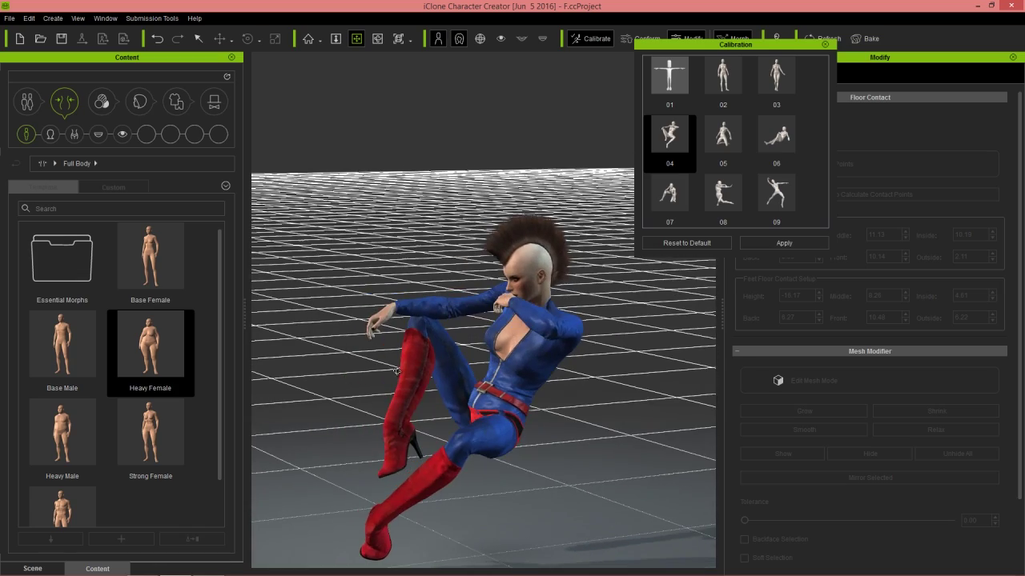
# Step: Try calibration poses 05 and 06 on the character and inspect how the outfit deforms
pyautogui.click(723, 134)
pyautogui.moveTo(608, 373); pyautogui.dragTo(764, 380, button='right')
pyautogui.moveTo(528, 386); pyautogui.dragTo(627, 338)
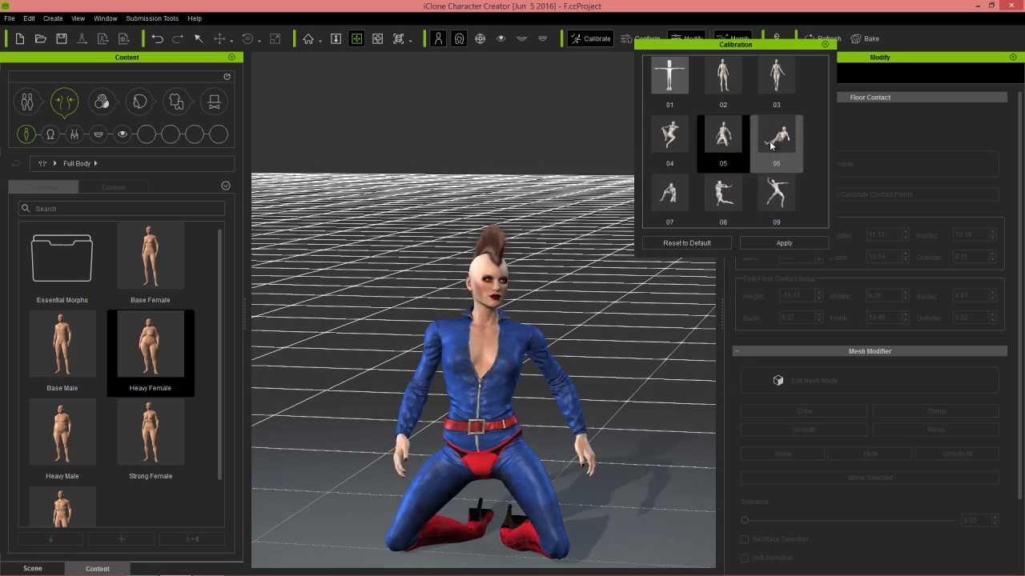
pyautogui.click(776, 137)
pyautogui.moveTo(583, 409); pyautogui.dragTo(587, 325)
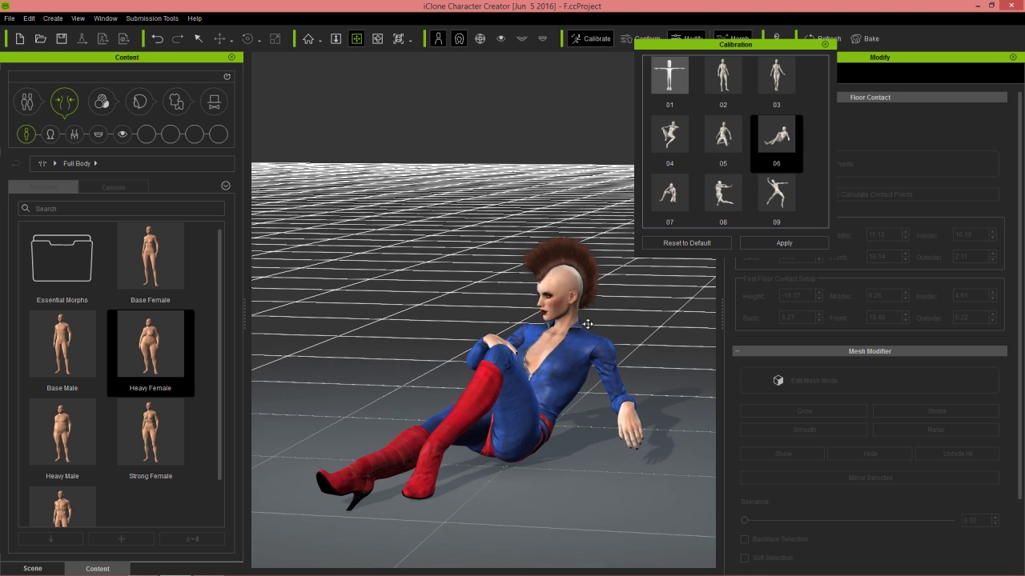
pyautogui.moveTo(587, 325); pyautogui.dragTo(560, 371, button='right')
# Step: Try calibration pose 07, switch the character to pose 08, and close the calibration with that pose kept
pyautogui.click(672, 197)
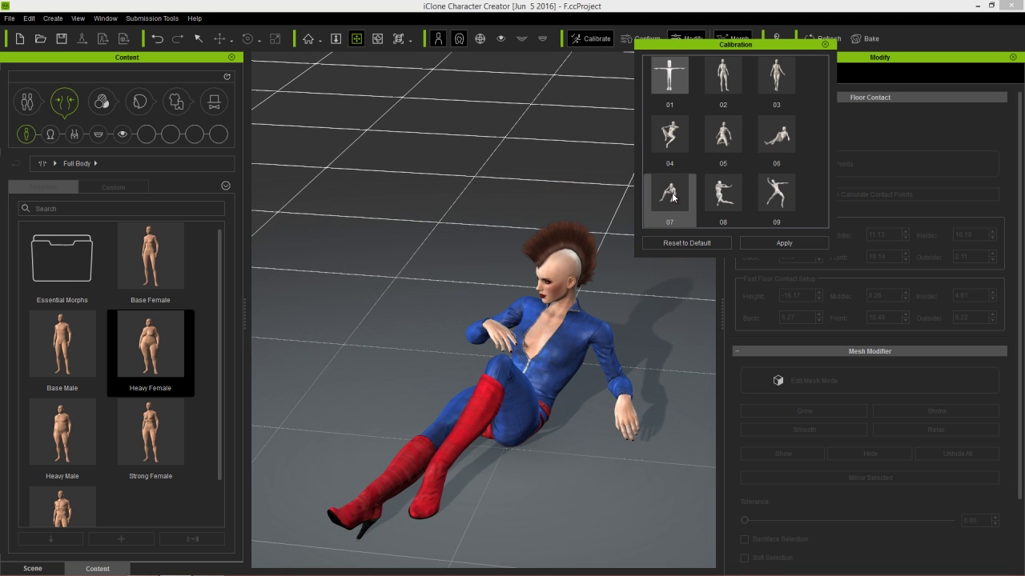
pyautogui.click(673, 197)
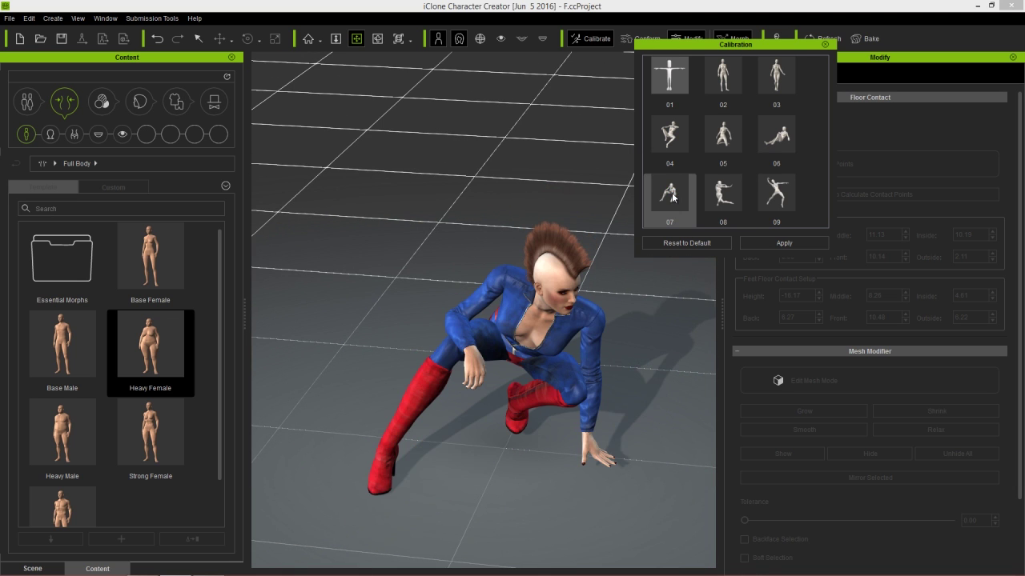
pyautogui.click(722, 192)
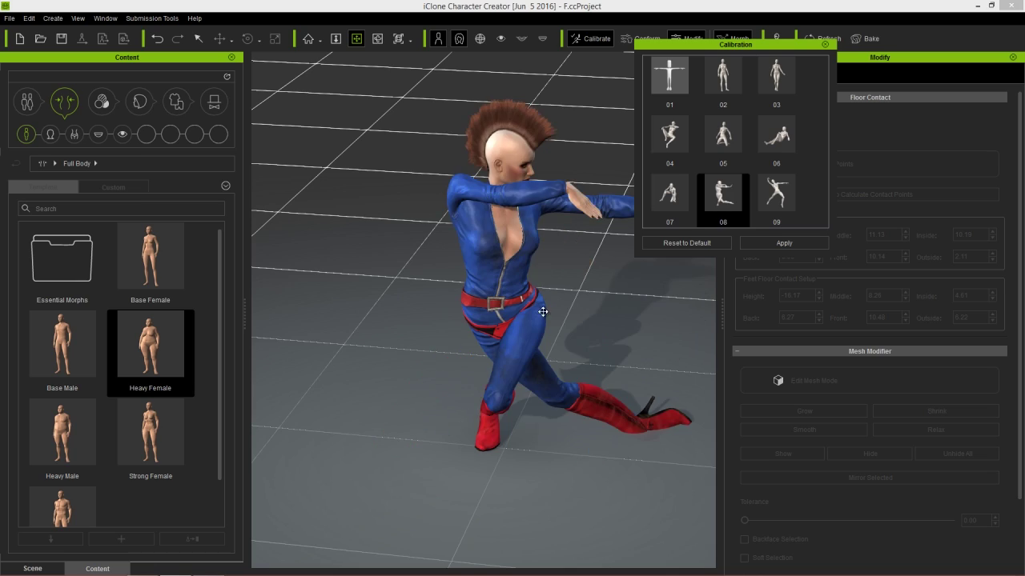
pyautogui.moveTo(498, 257); pyautogui.dragTo(459, 209, button='right')
pyautogui.click(825, 44)
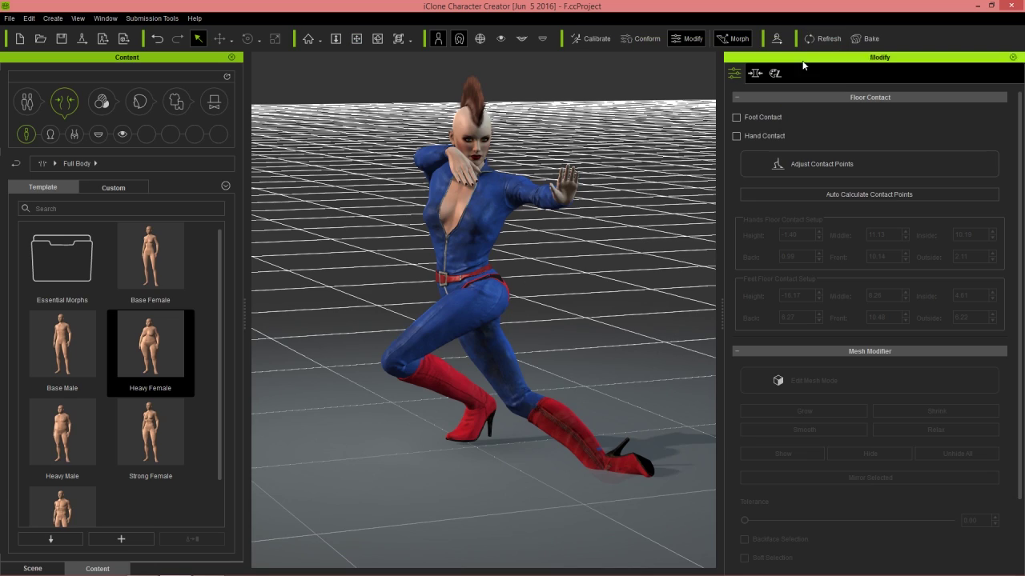
pyautogui.moveTo(382, 263); pyautogui.dragTo(495, 273, button='right')
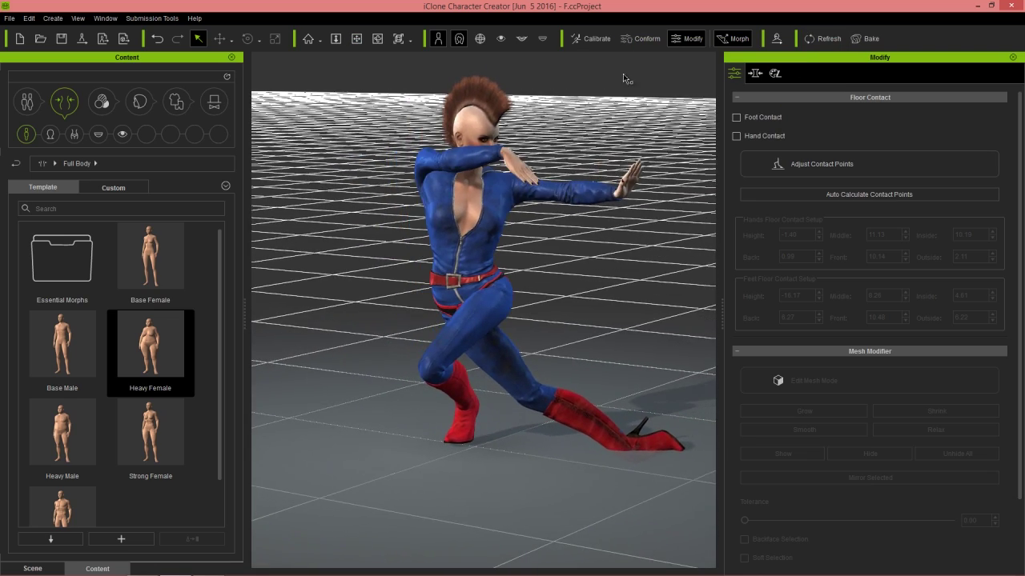
# Step: Put the character in calibration pose 03 and close the calibration with the pose kept
pyautogui.click(603, 39)
pyautogui.click(774, 80)
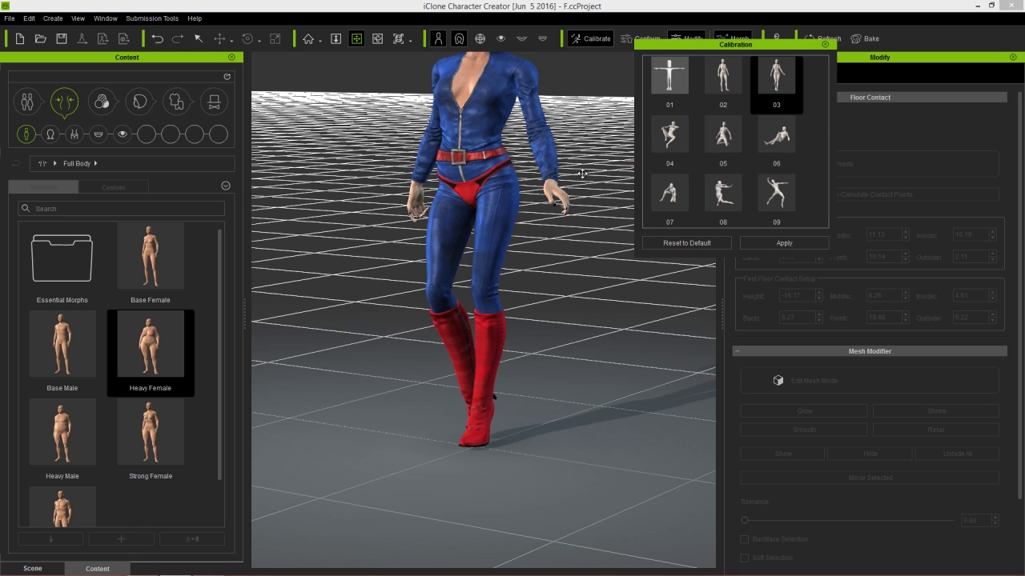
pyautogui.moveTo(512, 195); pyautogui.dragTo(511, 303)
pyautogui.moveTo(448, 329); pyautogui.dragTo(554, 251, button='right')
pyautogui.click(825, 44)
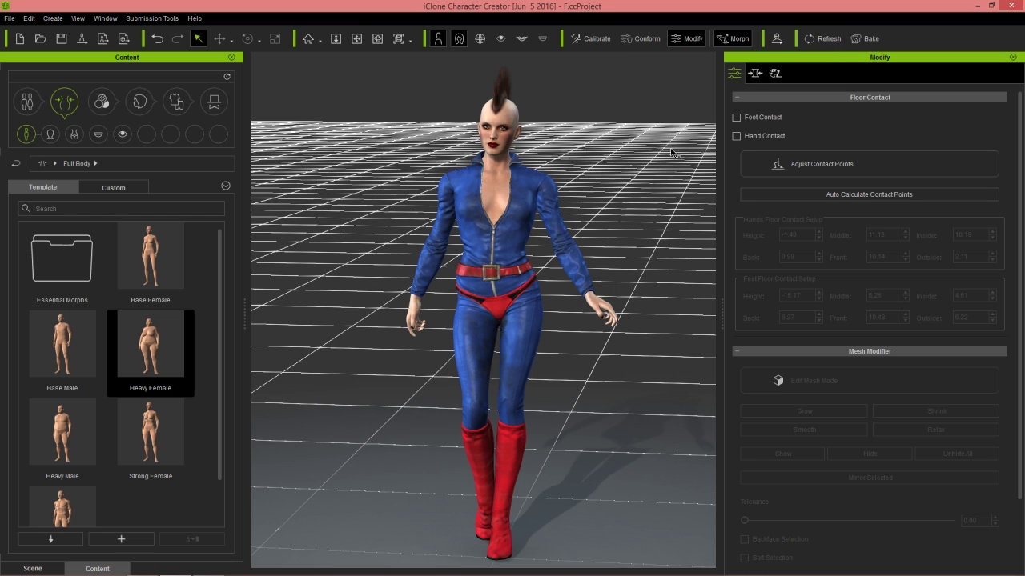
# Step: Load the clothed Professional Outfit PO_09 onto the posed character, replacing only the costume
pyautogui.click(33, 104)
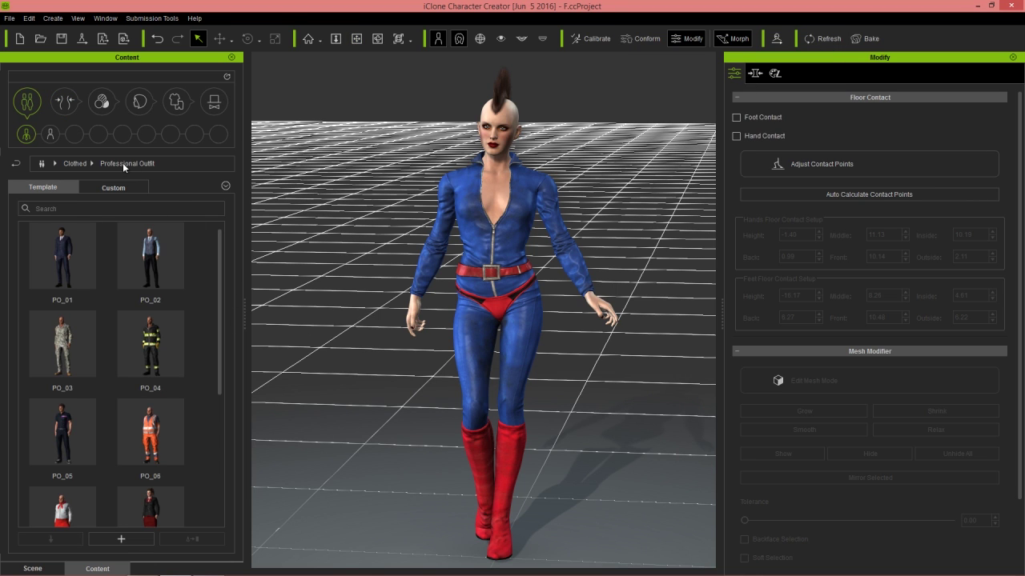
pyautogui.moveTo(221, 295); pyautogui.dragTo(214, 401)
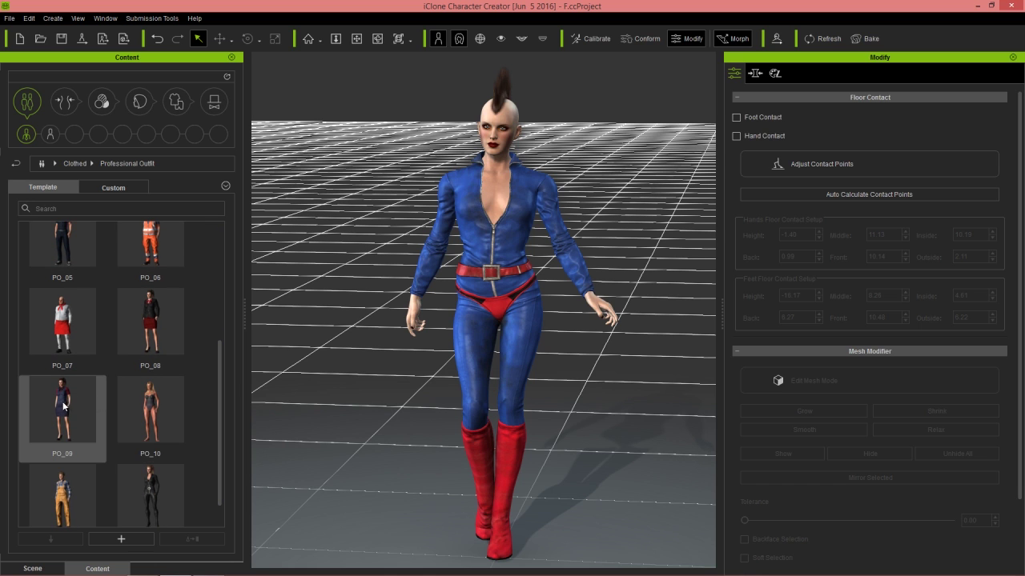
pyautogui.moveTo(62, 401); pyautogui.dragTo(464, 264)
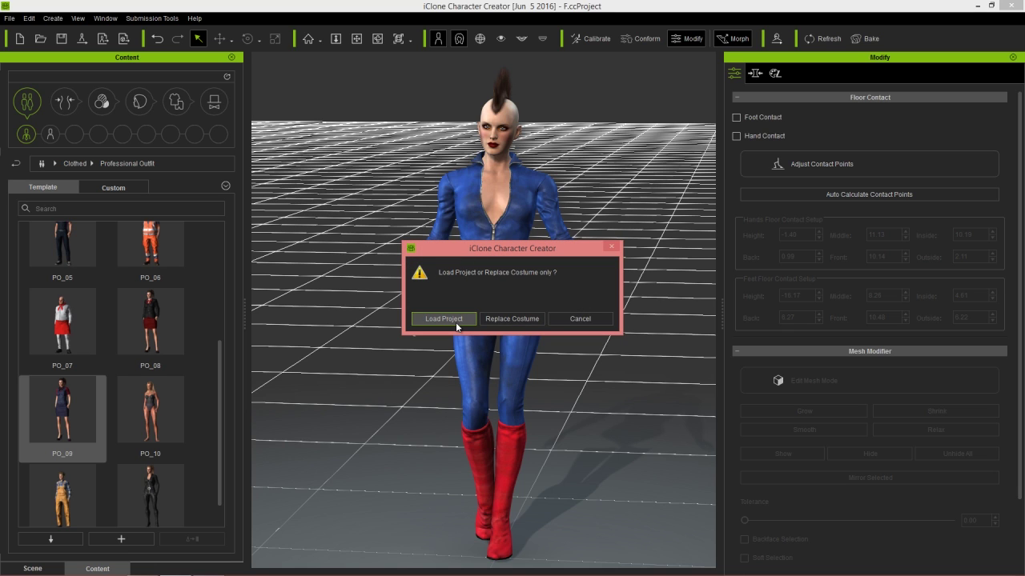
pyautogui.click(505, 320)
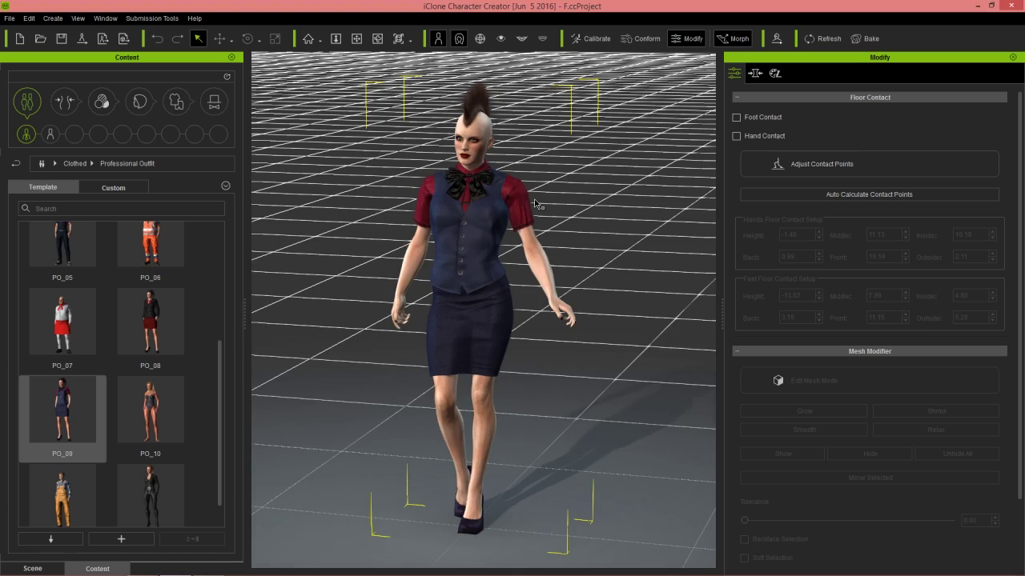
pyautogui.moveTo(504, 238); pyautogui.dragTo(288, 308, button='right')
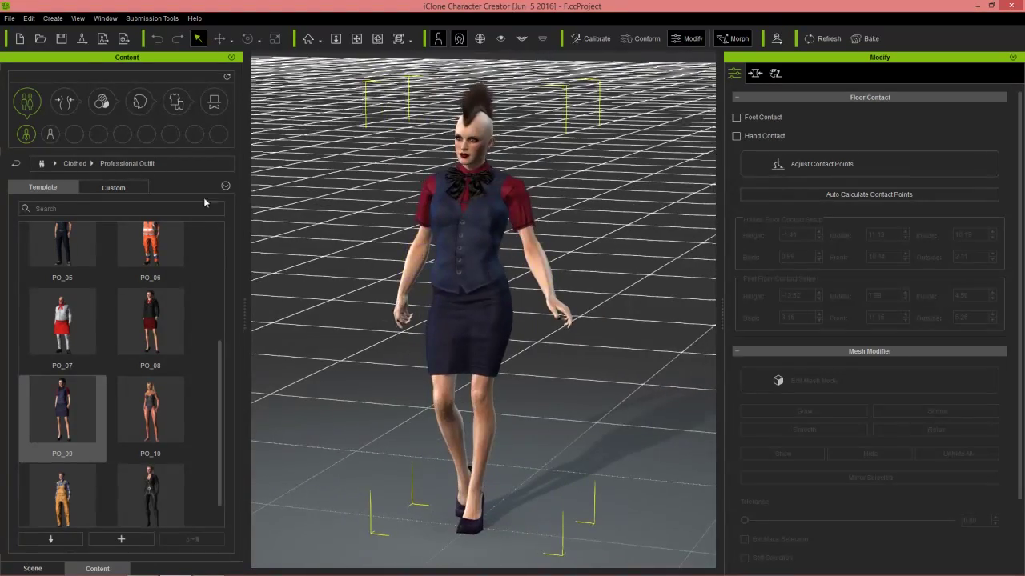
# Step: Apply the Heavy Female full-body morph to the character and inspect the outfit on the new shape
pyautogui.click(67, 104)
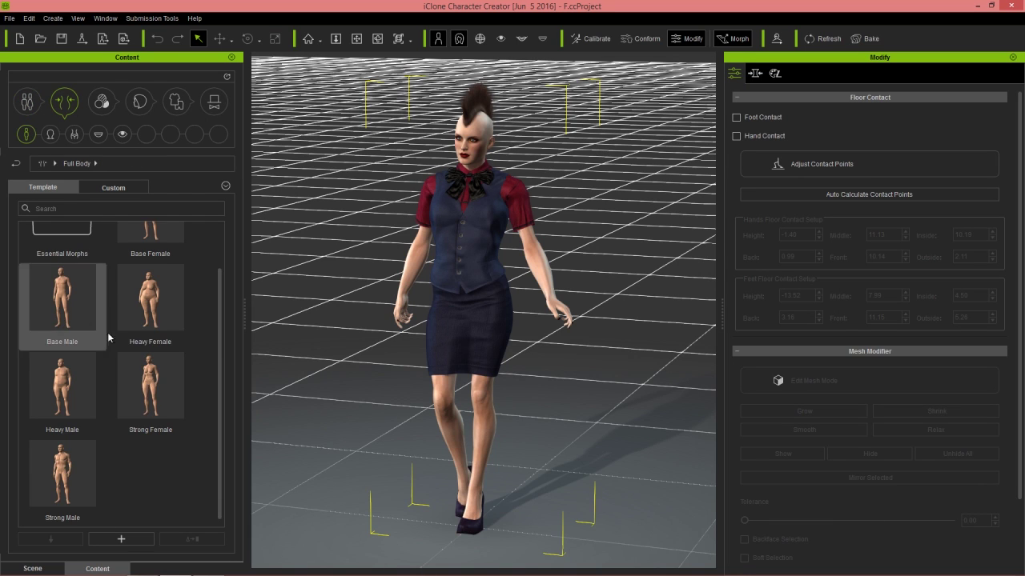
pyautogui.doubleClick(172, 309)
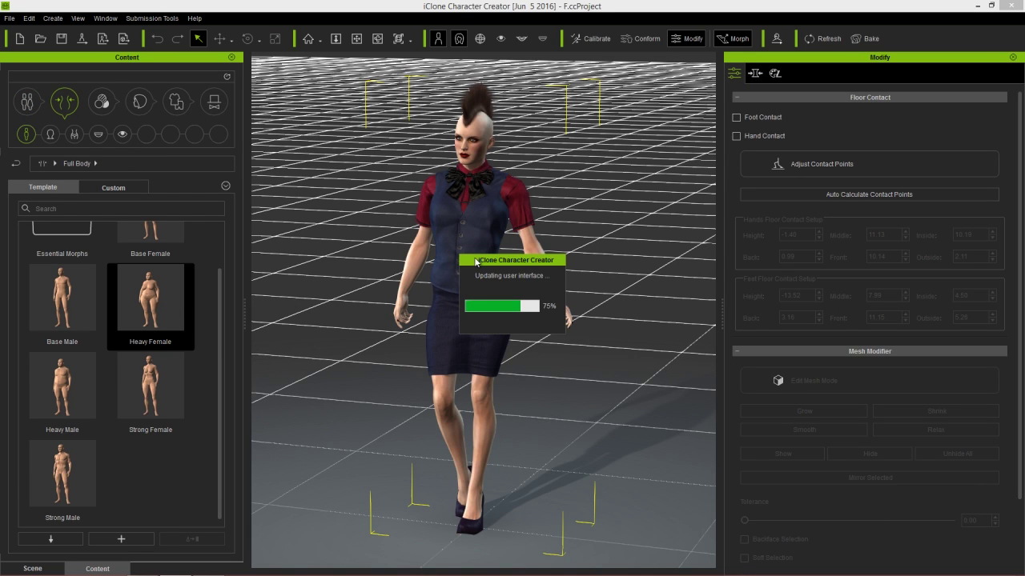
pyautogui.moveTo(397, 333); pyautogui.dragTo(451, 321, button='right')
pyautogui.moveTo(640, 291); pyautogui.dragTo(704, 306, button='right')
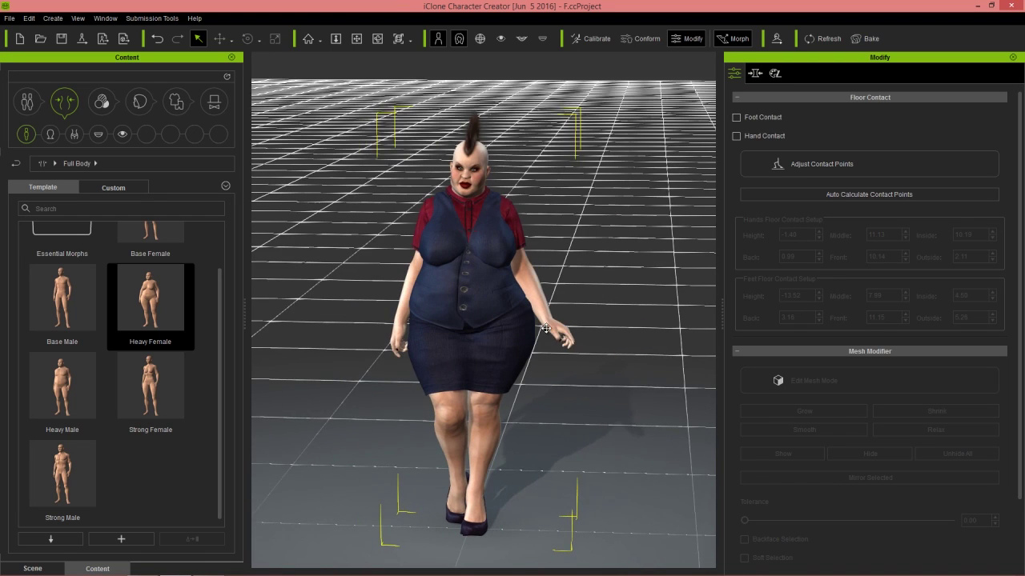
pyautogui.moveTo(555, 328); pyautogui.dragTo(557, 306, button='middle')
pyautogui.moveTo(558, 308); pyautogui.dragTo(521, 350, button='right')
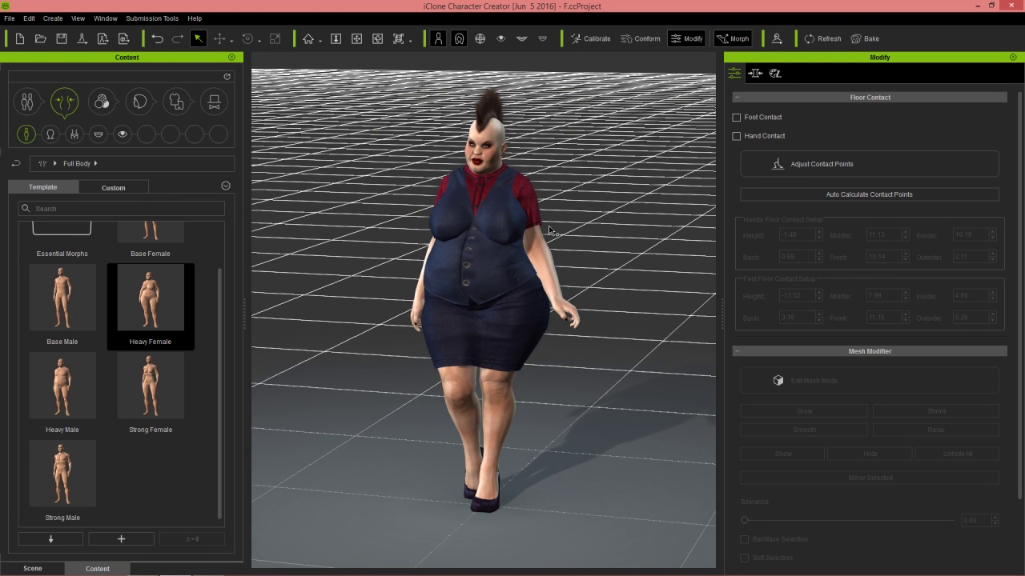
# Step: Load the project file F from the desktop as a full project, discarding the current one without saving
pyautogui.press('super+d')
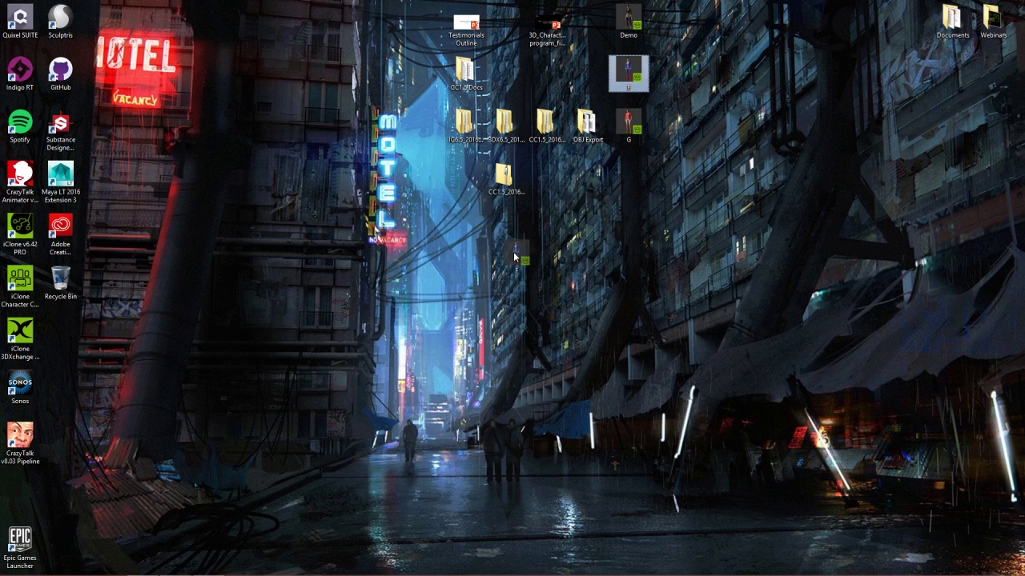
pyautogui.hotkey('alt', 'Tab')
pyautogui.moveTo(514, 256); pyautogui.dragTo(462, 209)
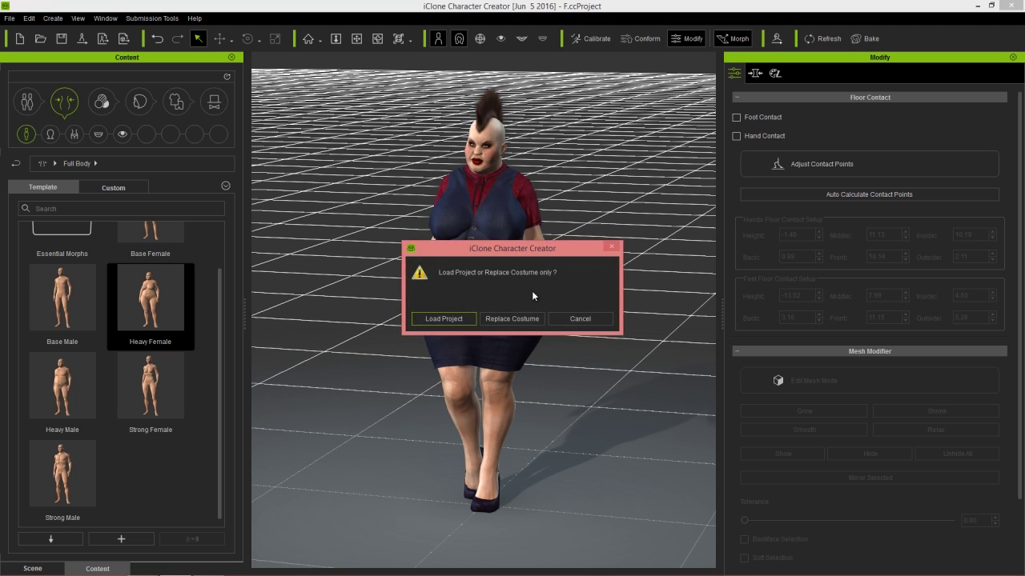
pyautogui.click(442, 318)
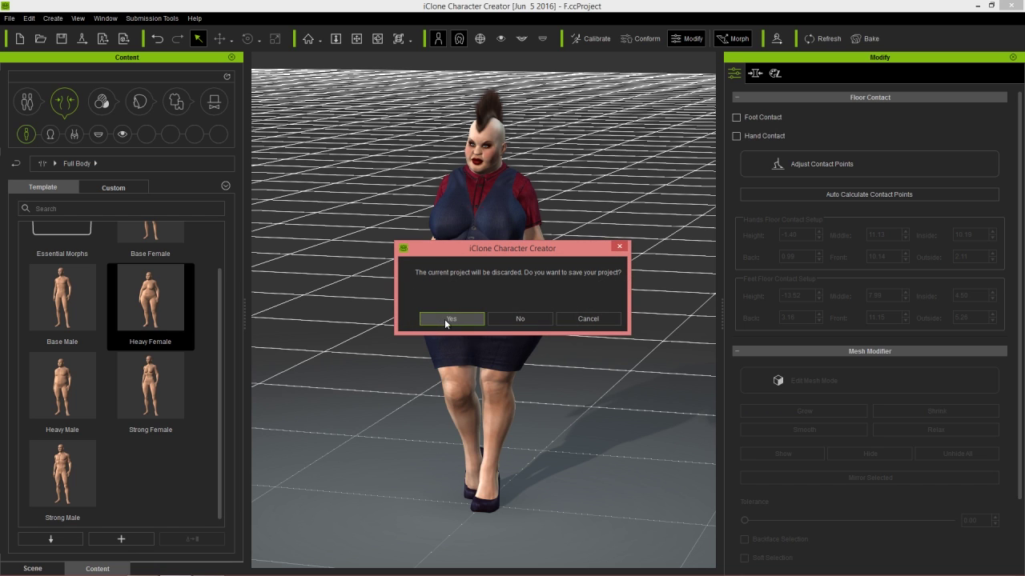
pyautogui.click(521, 312)
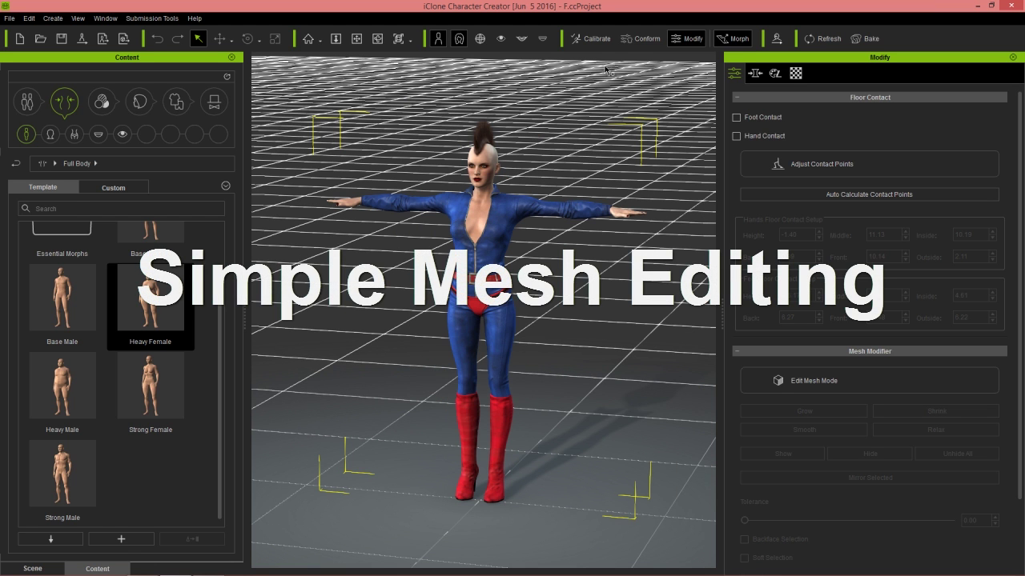
# Step: Put the character in calibration pose 05, check the clothing from behind, and close the calibration with the pose kept
pyautogui.click(596, 41)
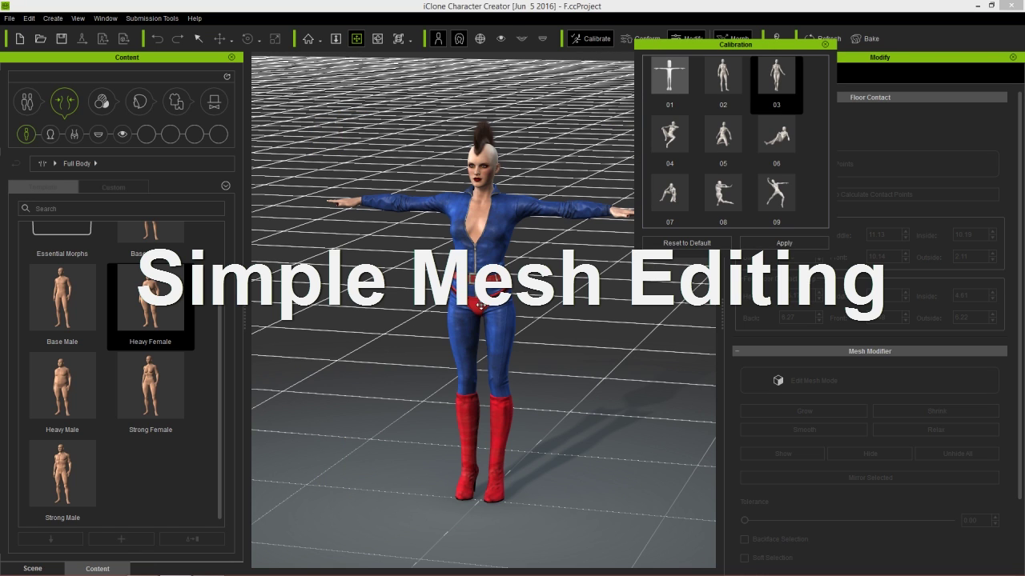
pyautogui.scroll(10, 554, 398)
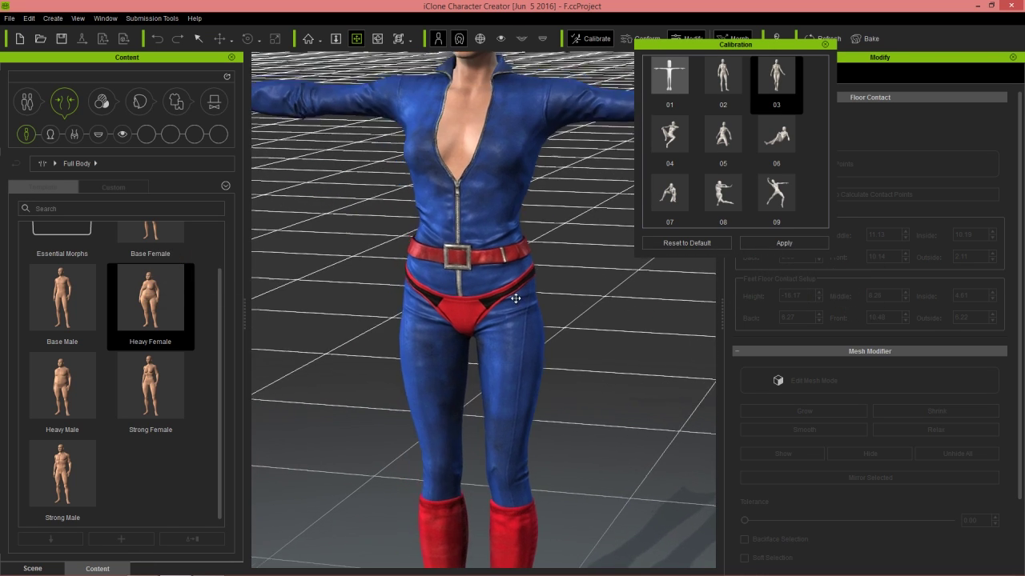
pyautogui.moveTo(516, 298); pyautogui.dragTo(550, 328)
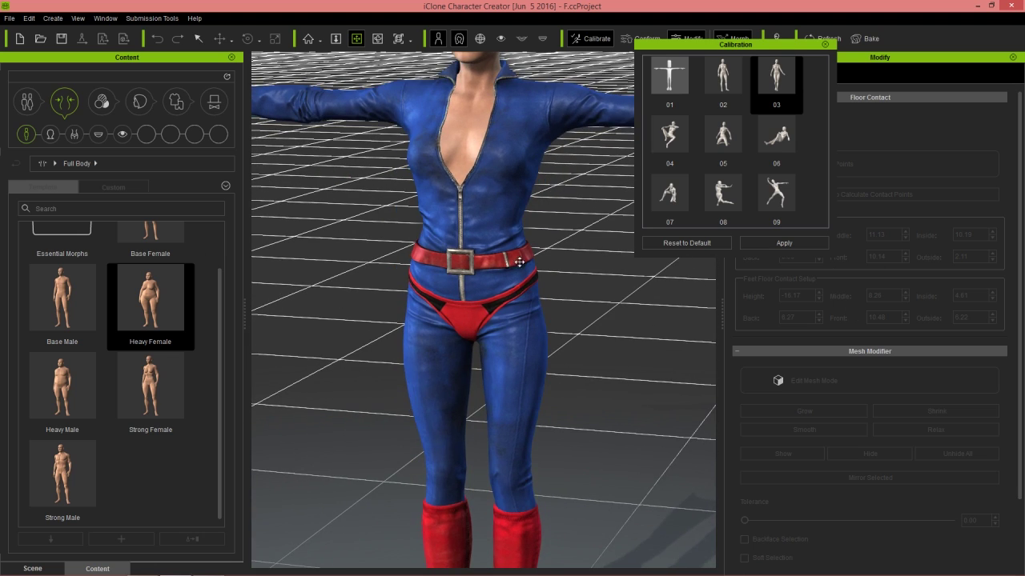
pyautogui.moveTo(520, 261); pyautogui.dragTo(545, 307, button='middle')
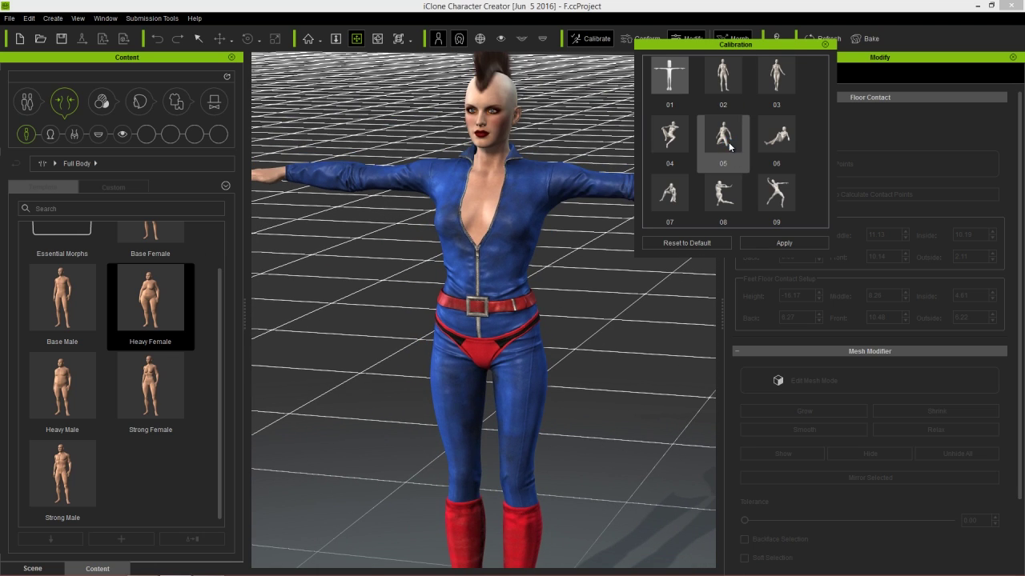
pyautogui.click(729, 147)
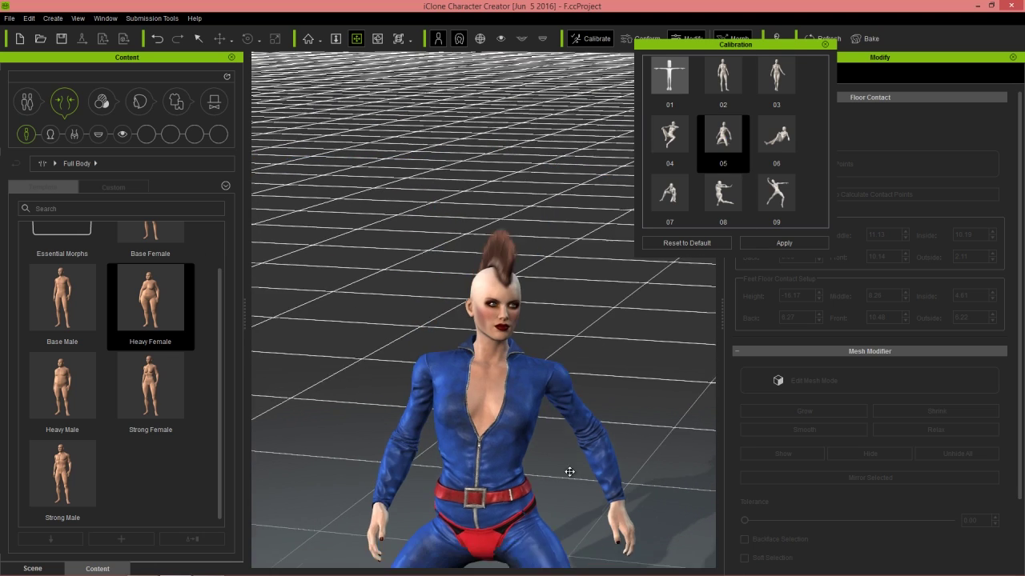
pyautogui.moveTo(264, 396); pyautogui.dragTo(310, 371, button='right')
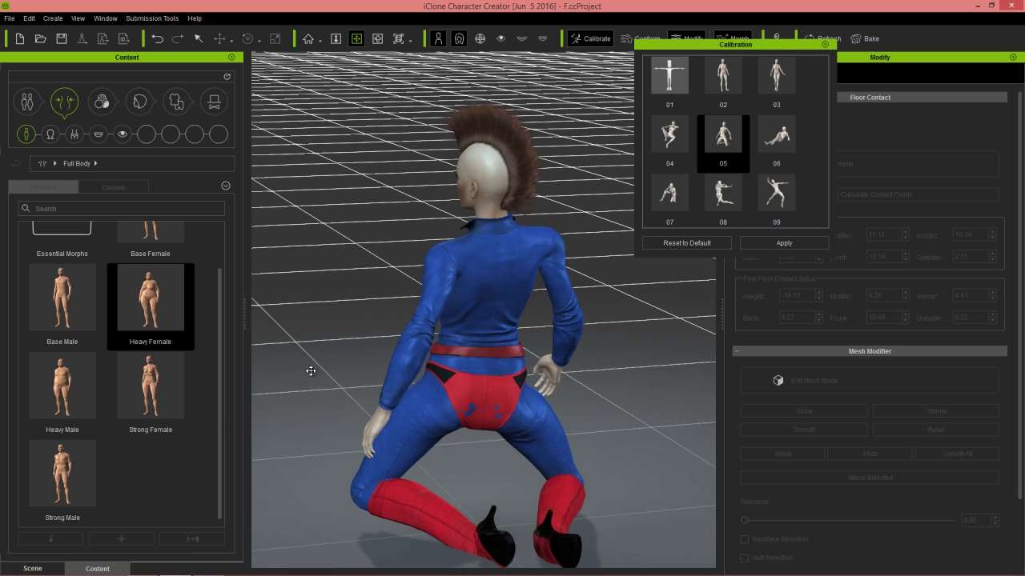
pyautogui.scroll(6, 542, 389)
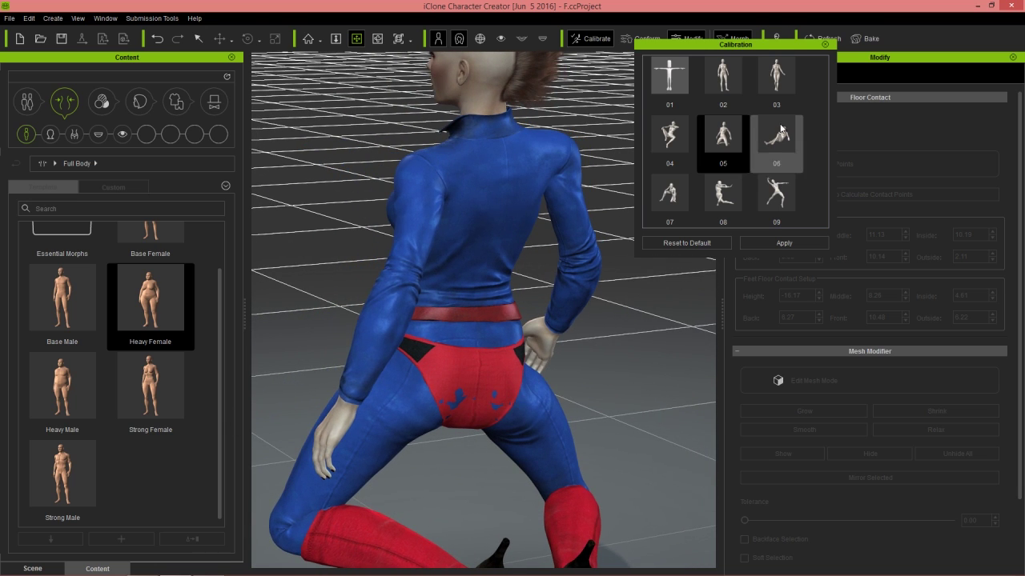
pyautogui.click(824, 47)
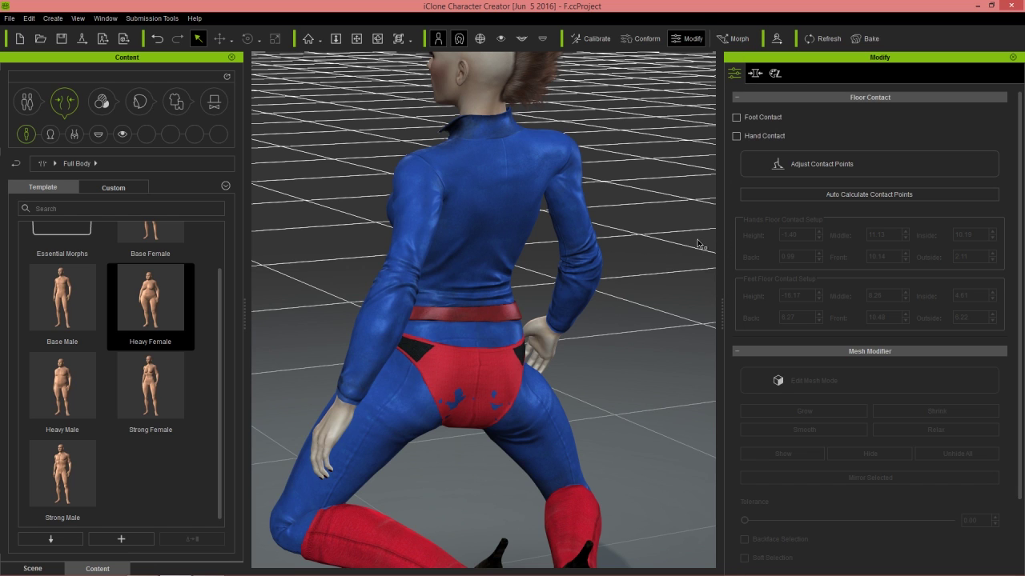
# Step: In Edit Mesh Mode, move faces on both rear halves of the red briefs to cover the blue suit poking through, and leave the mode
pyautogui.click(503, 377)
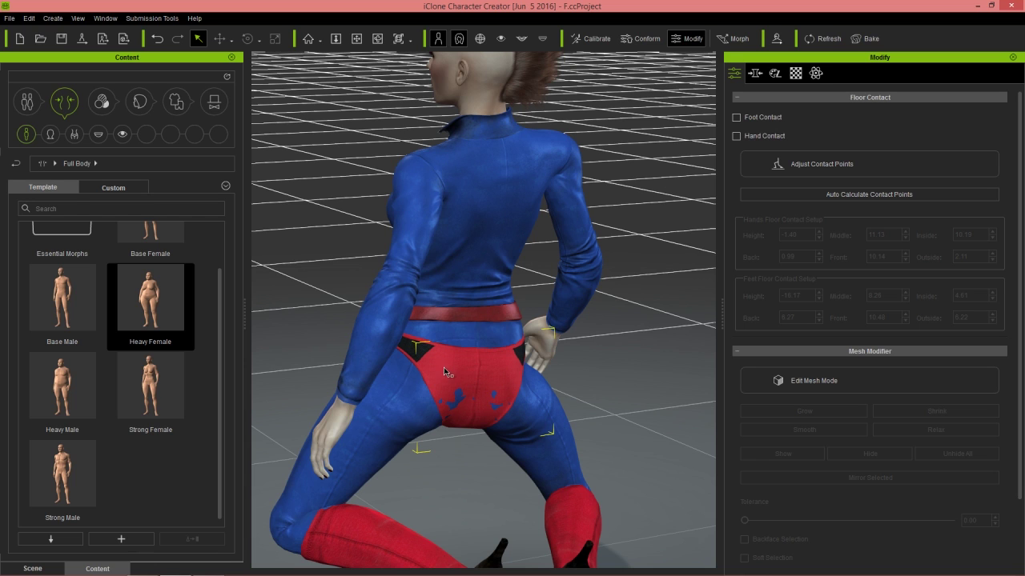
pyautogui.click(852, 385)
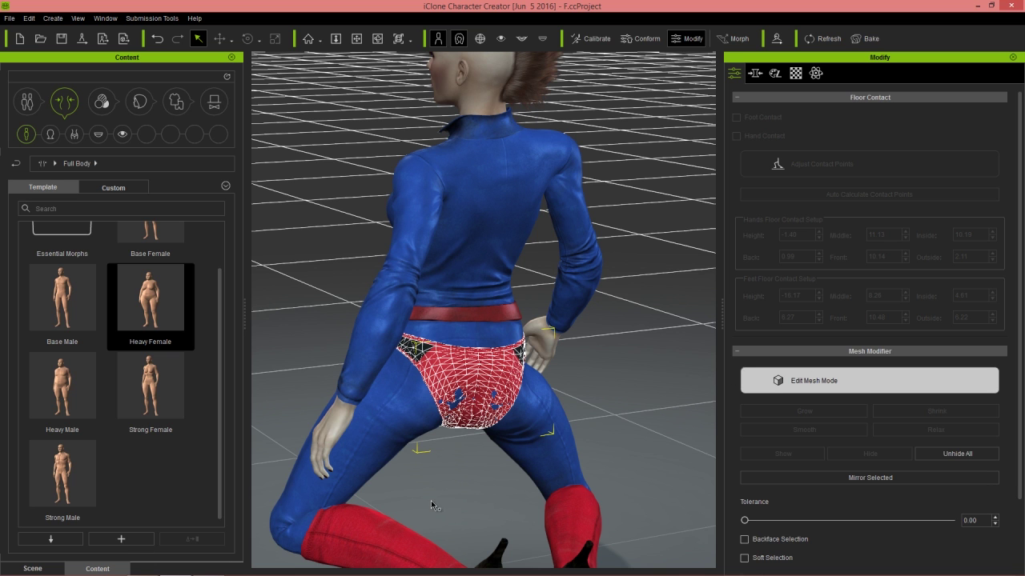
pyautogui.moveTo(411, 516); pyautogui.dragTo(454, 527, button='right')
pyautogui.scroll(2, 478, 513)
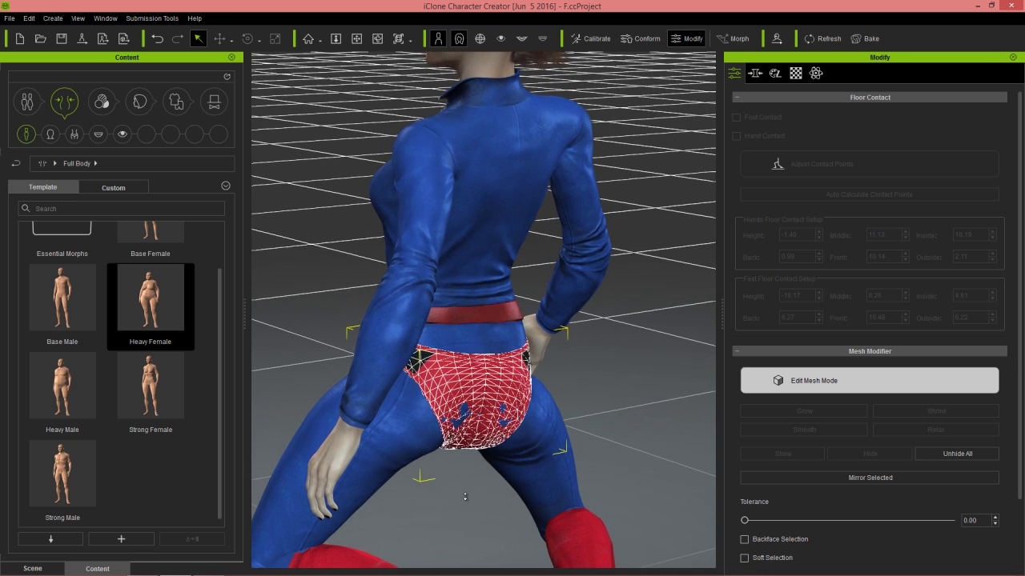
pyautogui.moveTo(437, 397); pyautogui.dragTo(474, 431)
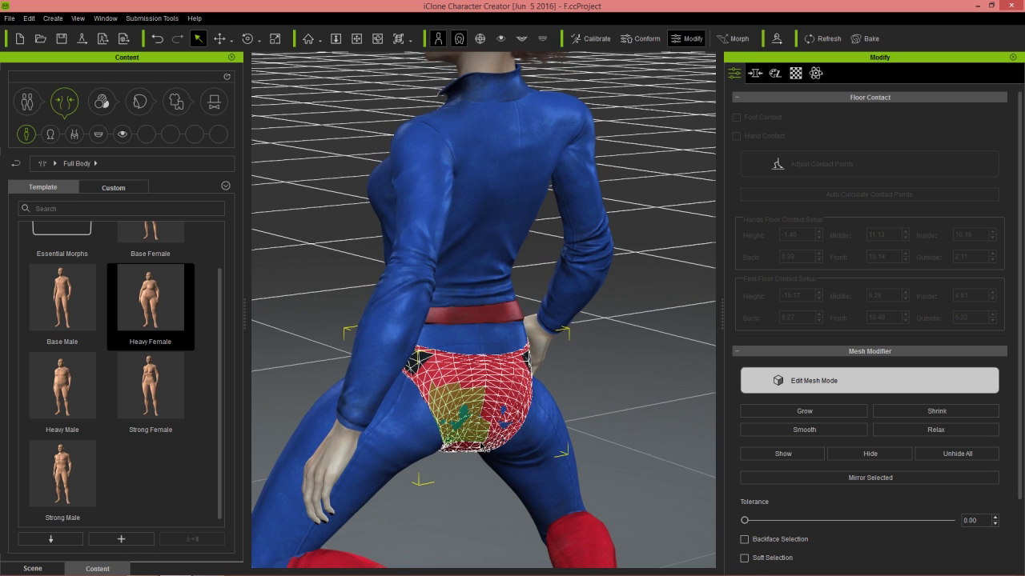
pyautogui.press('w')
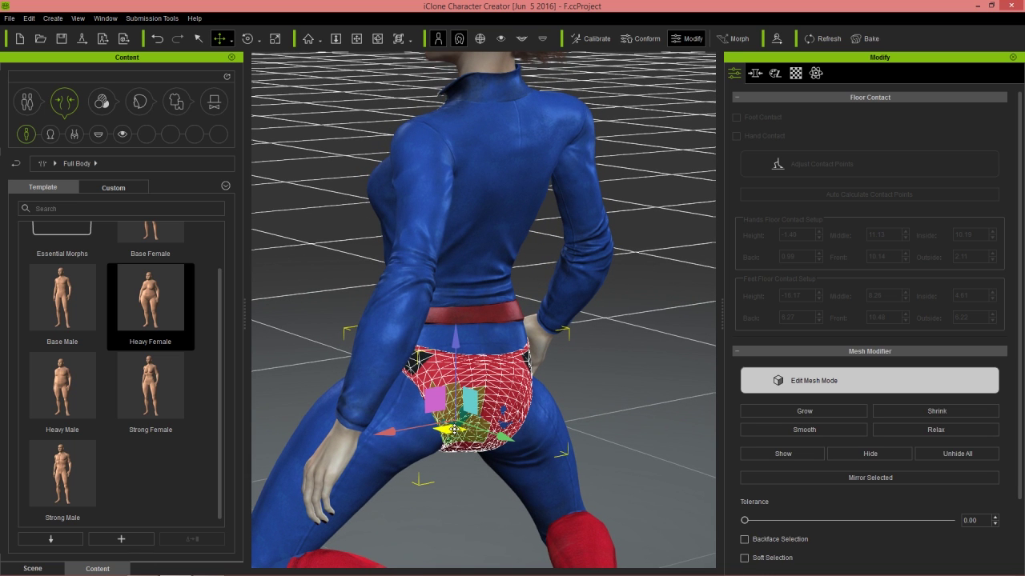
pyautogui.moveTo(454, 430); pyautogui.dragTo(455, 430)
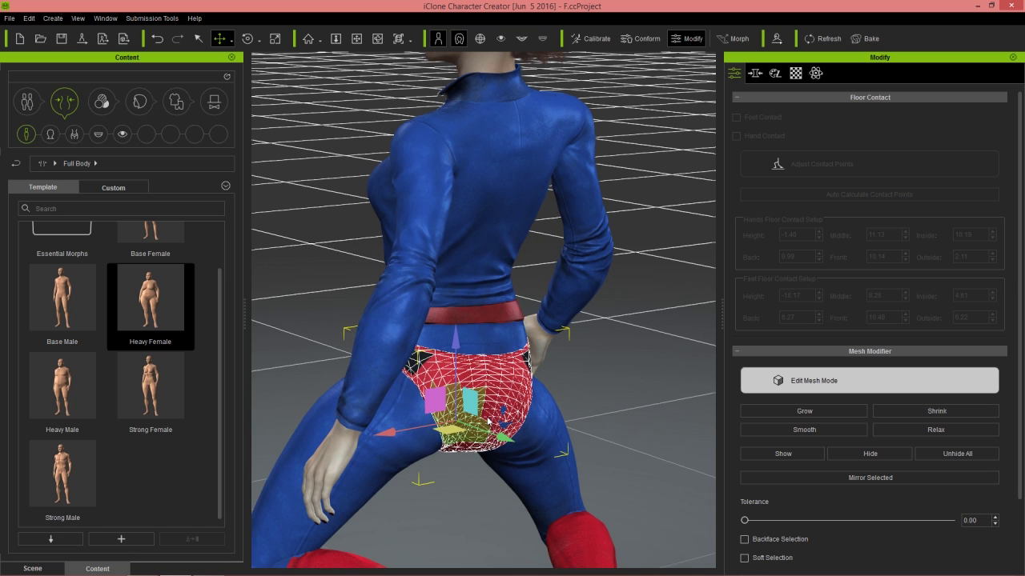
pyautogui.moveTo(519, 433); pyautogui.dragTo(520, 434)
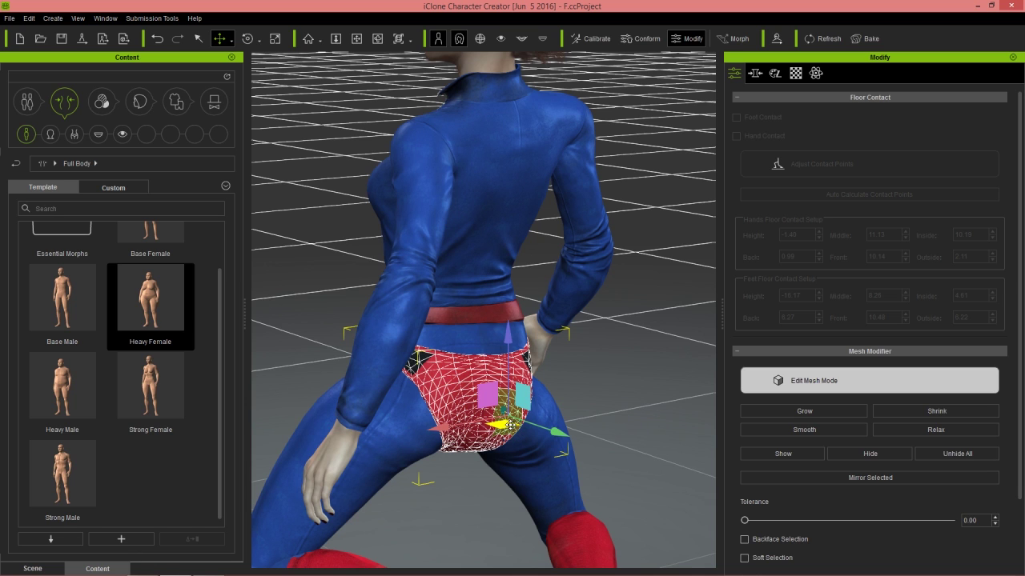
pyautogui.click(830, 381)
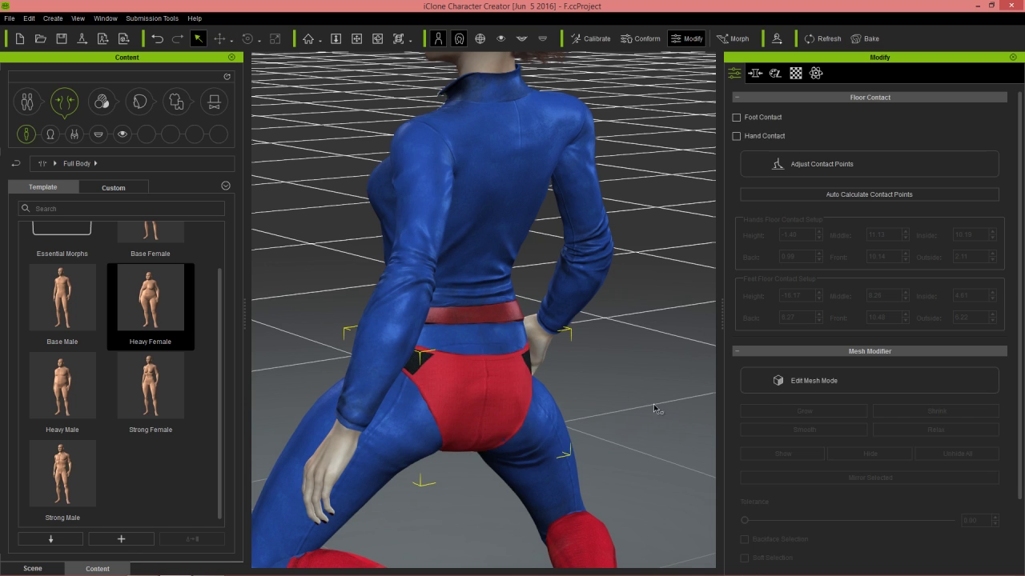
# Step: Examine the edited briefs from the back, side and front of the kneeling character
pyautogui.moveTo(585, 393); pyautogui.dragTo(574, 402, button='right')
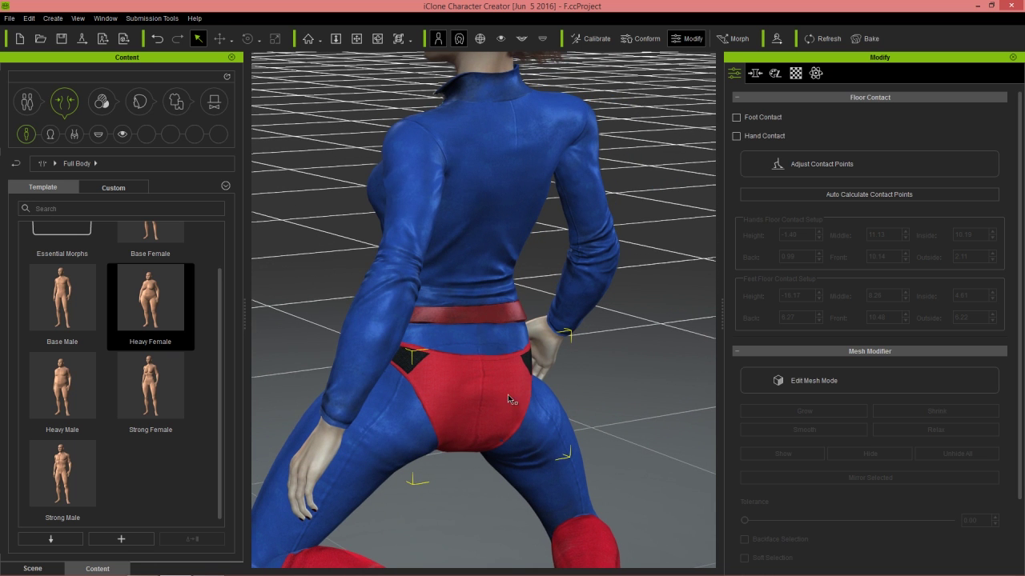
pyautogui.moveTo(317, 318); pyautogui.dragTo(430, 320, button='right')
pyautogui.moveTo(430, 377); pyautogui.dragTo(424, 281, button='middle')
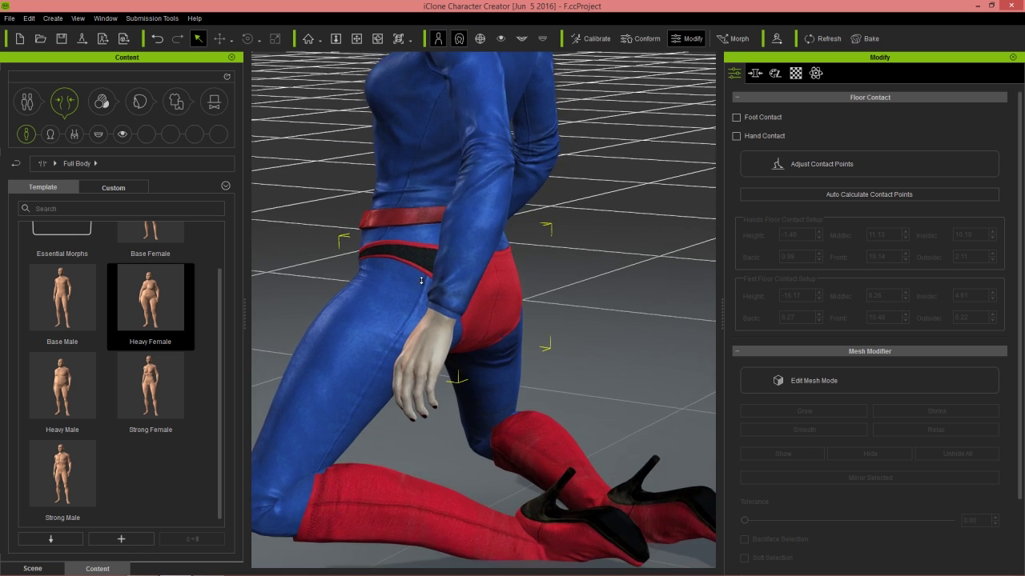
pyautogui.scroll(-3, 414, 304)
pyautogui.moveTo(408, 321); pyautogui.dragTo(596, 147, button='right')
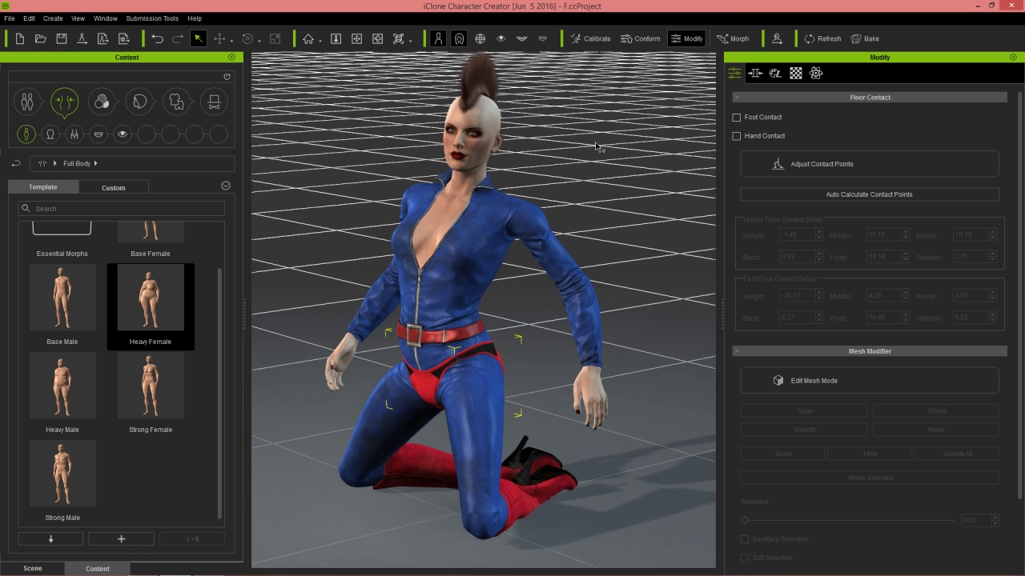
# Step: View the Conform Clothing settings, close them without changes, and look over the posed character from the front
pyautogui.click(639, 39)
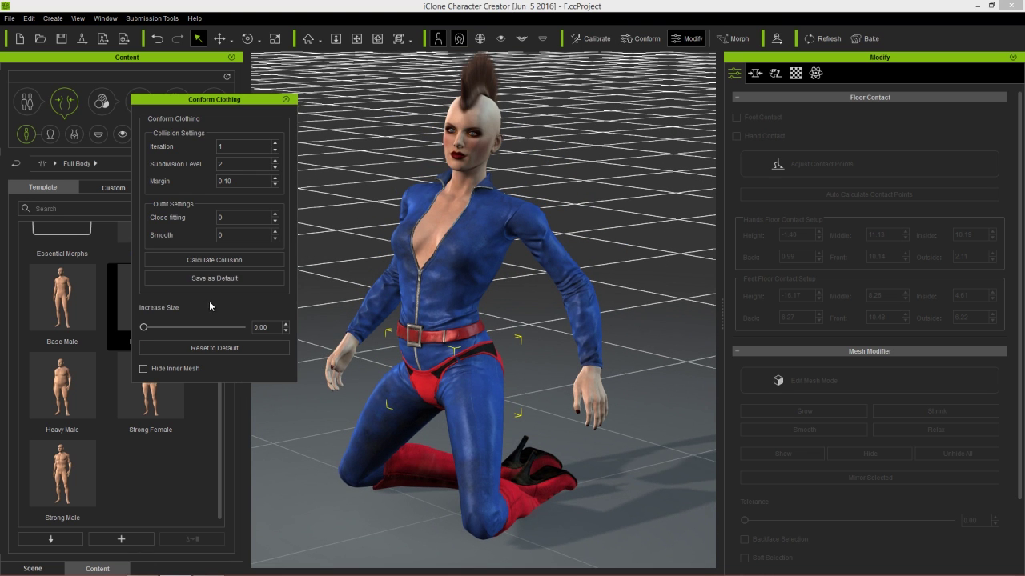
pyautogui.click(287, 99)
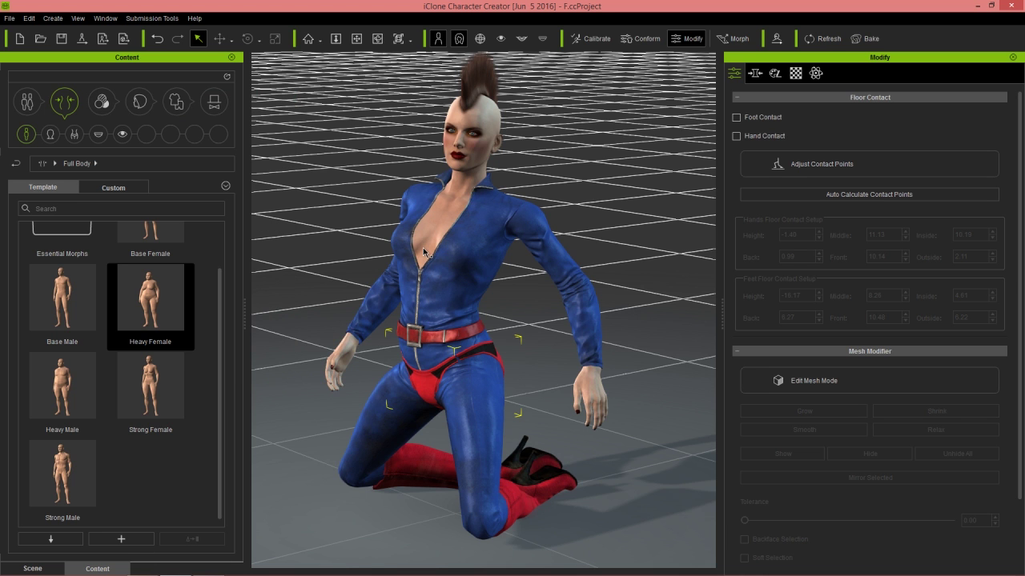
pyautogui.moveTo(338, 274); pyautogui.dragTo(448, 285, button='right')
pyautogui.moveTo(449, 285); pyautogui.dragTo(450, 300, button='middle')
pyautogui.moveTo(451, 300); pyautogui.dragTo(523, 300, button='right')
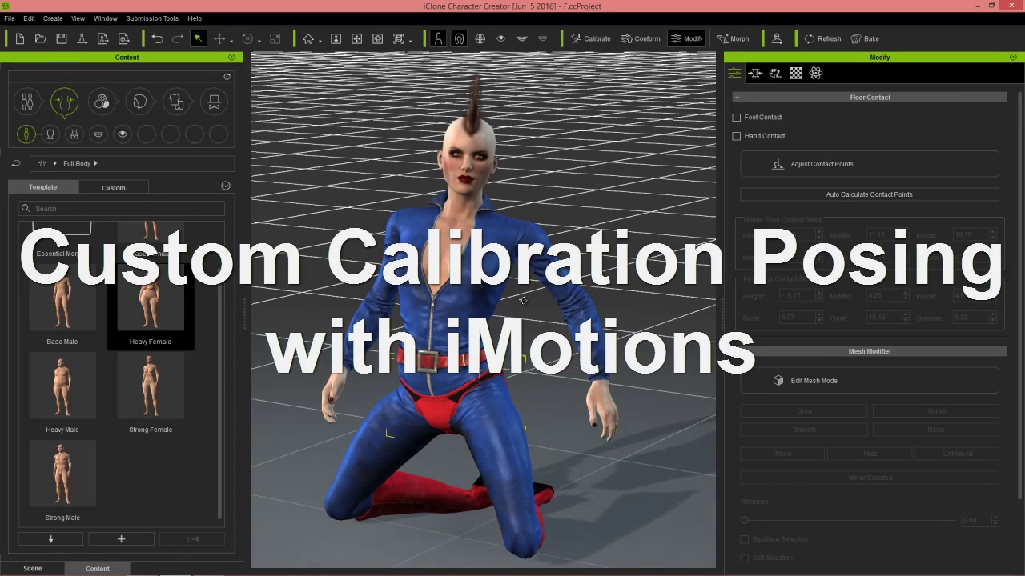
# Step: Switch to iClone 6, play the avatar's dance motion, and stop it on the raised-arm pose at frame 222
pyautogui.hotkey('alt', 'Tab')
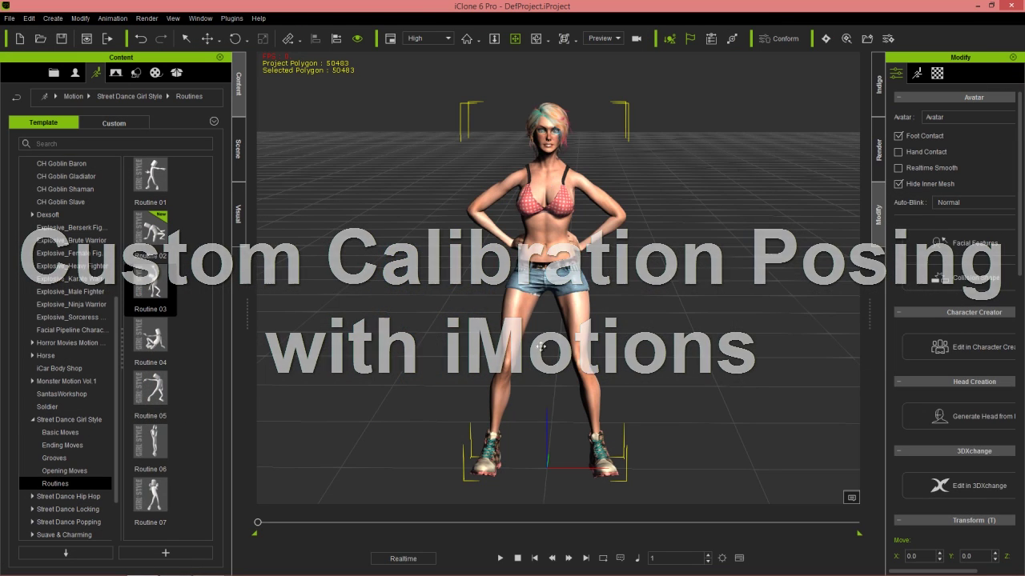
pyautogui.press('space')
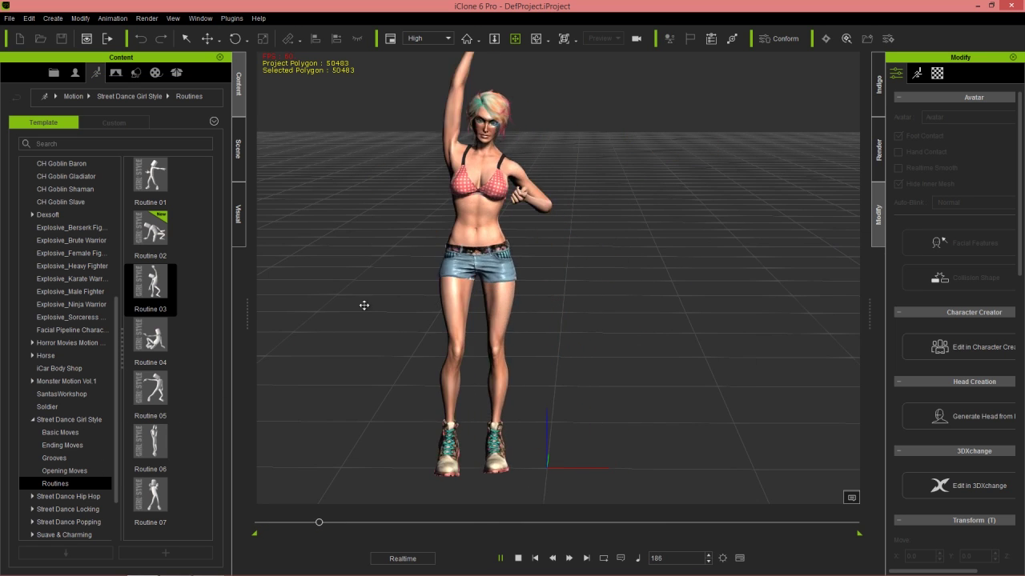
pyautogui.click(500, 558)
pyautogui.moveTo(363, 526); pyautogui.dragTo(332, 529)
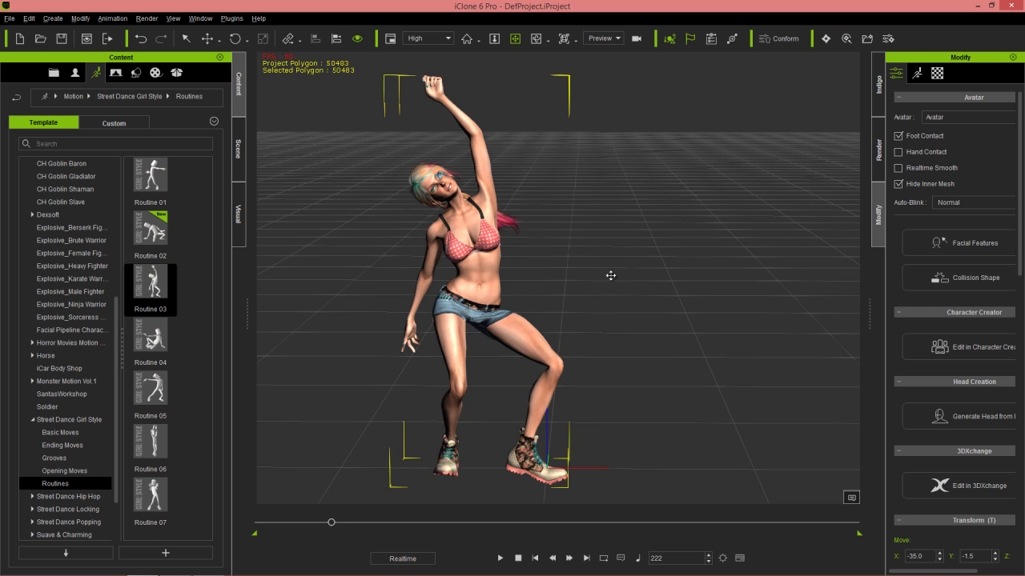
# Step: Examine the raised-arm pose from different angles and compare it with frame 1, returning to frame 222
pyautogui.moveTo(611, 275); pyautogui.dragTo(659, 284, button='right')
pyautogui.scroll(-2, 478, 278)
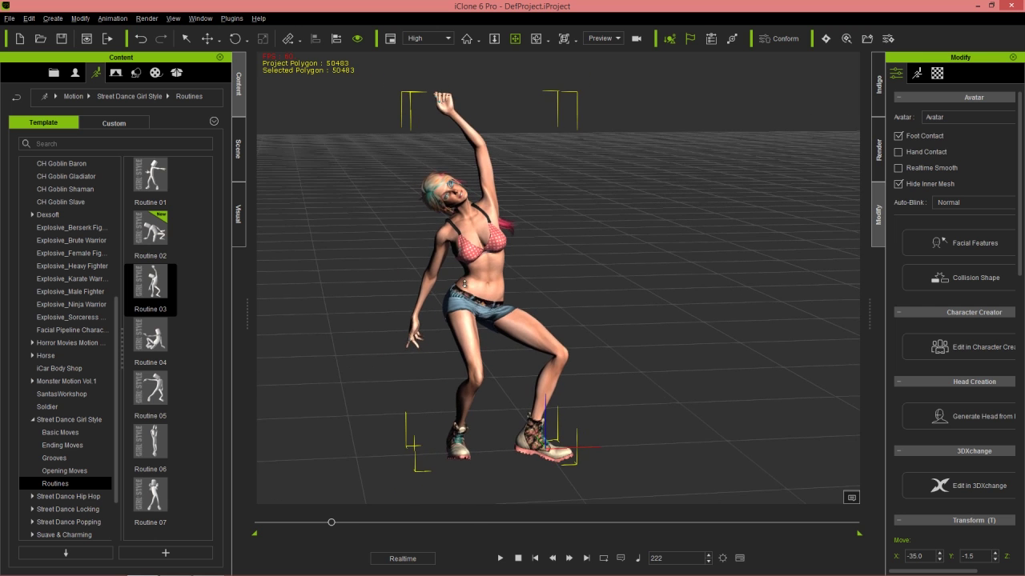
pyautogui.moveTo(465, 285); pyautogui.dragTo(556, 295, button='right')
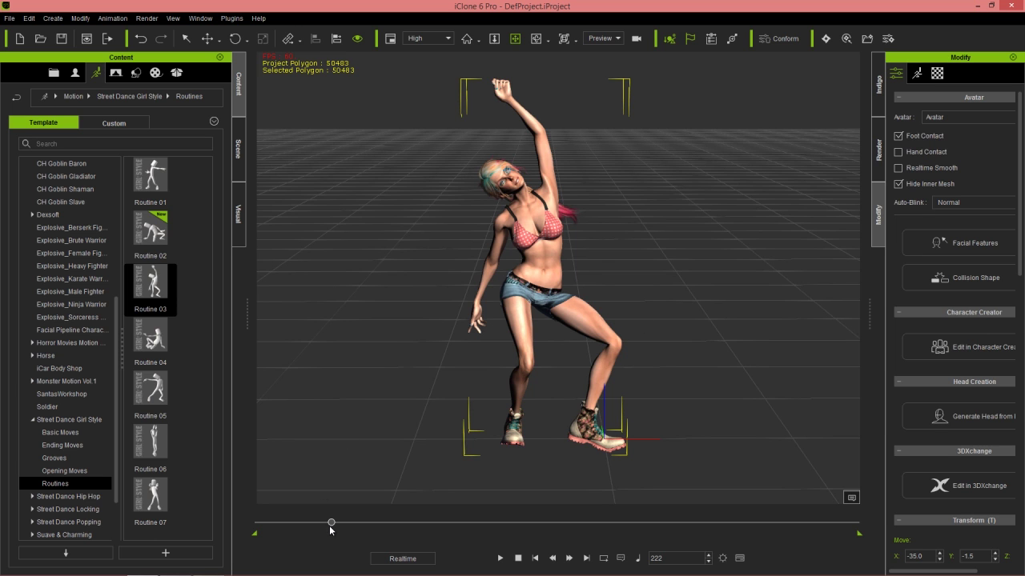
pyautogui.moveTo(330, 524); pyautogui.dragTo(258, 525)
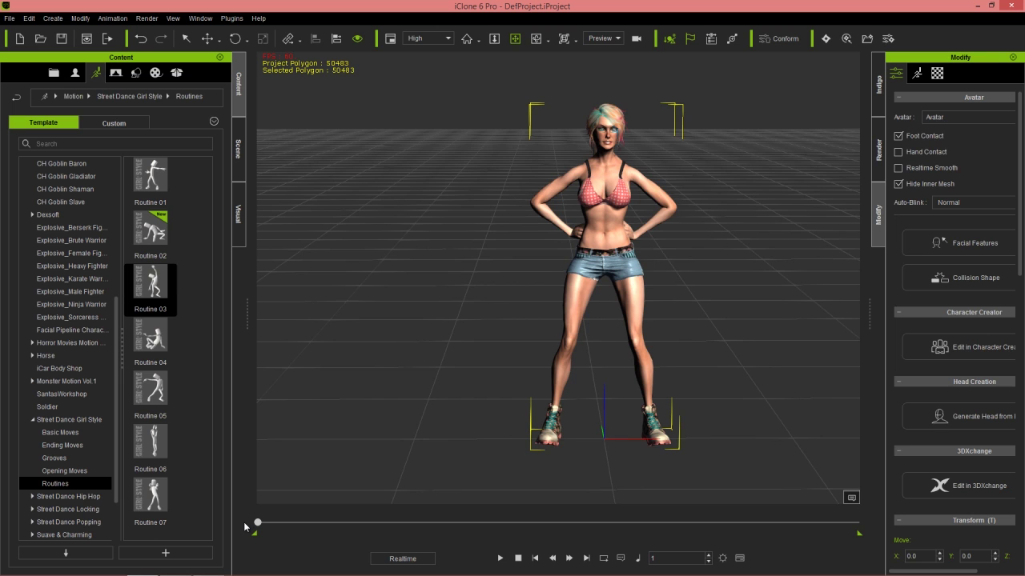
pyautogui.moveTo(256, 524); pyautogui.dragTo(332, 525)
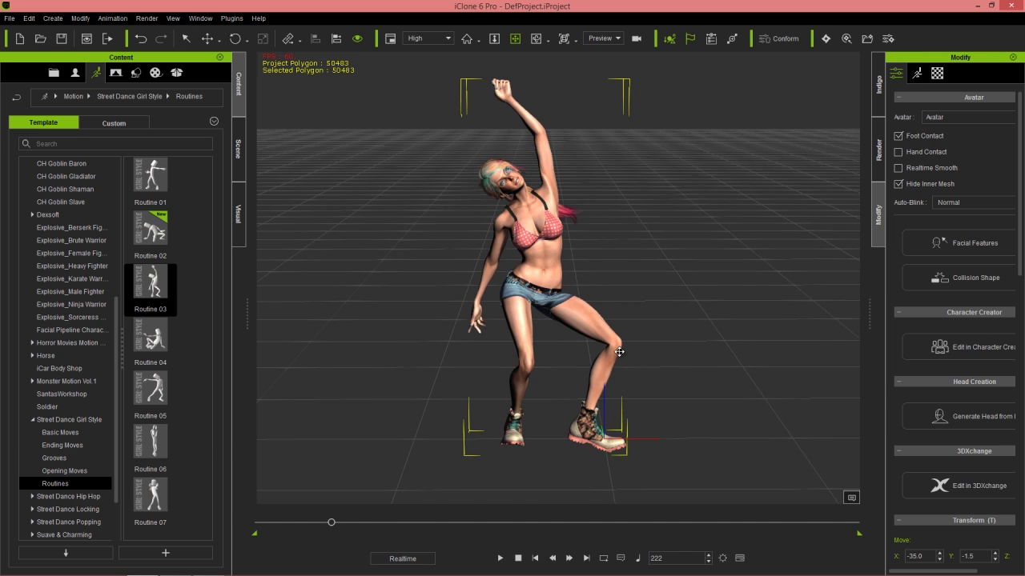
# Step: Open the Timeline and mark a one-frame range at frame 222 on the avatar's Collect Clip track
pyautogui.press('F3')
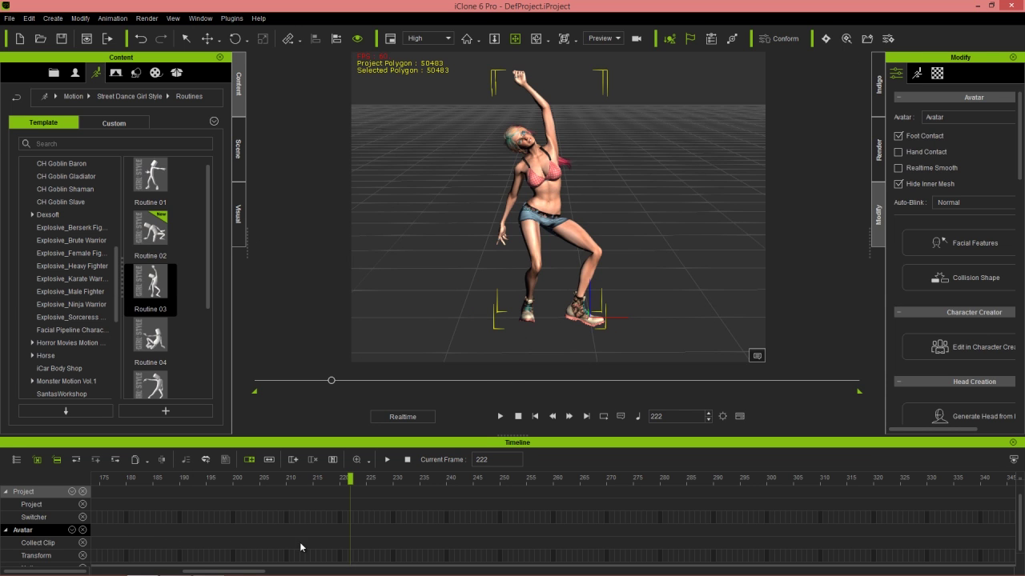
pyautogui.press('alt')
pyautogui.click(350, 544)
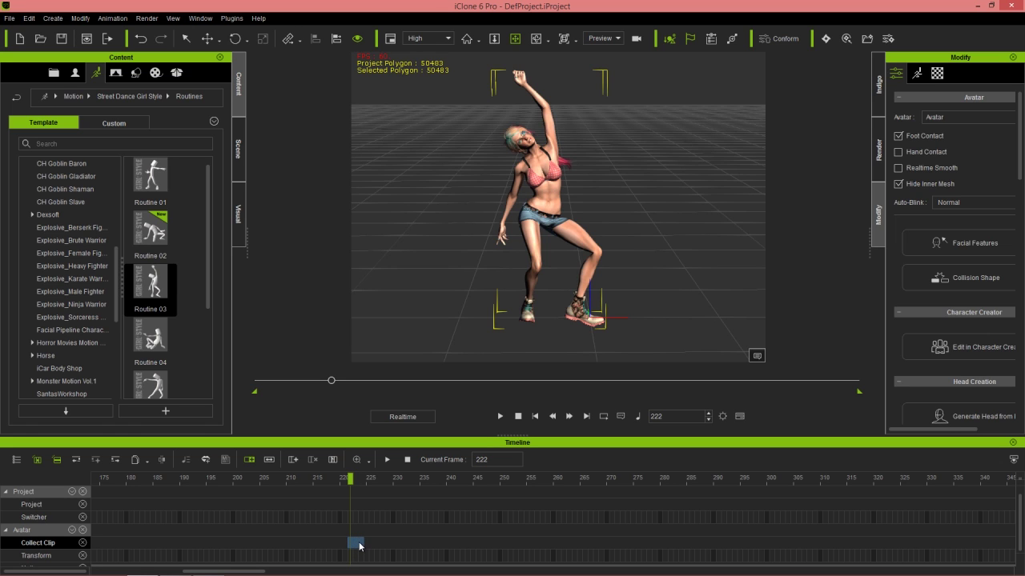
pyautogui.click(357, 547)
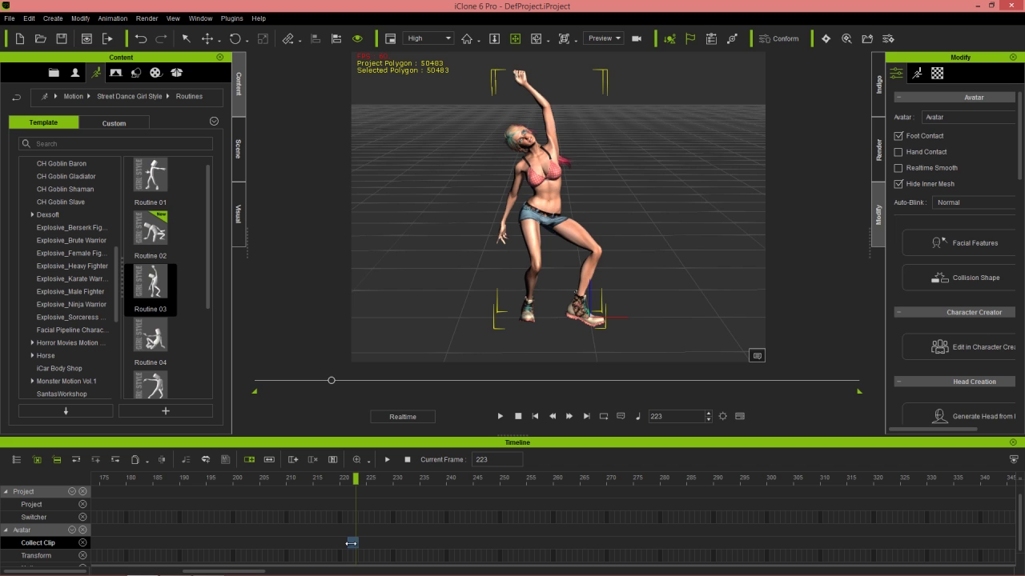
# Step: Add the collected frame to the library as a motion, saving it to the desktop as "test pose" in iMotion format
pyautogui.rightClick(352, 542)
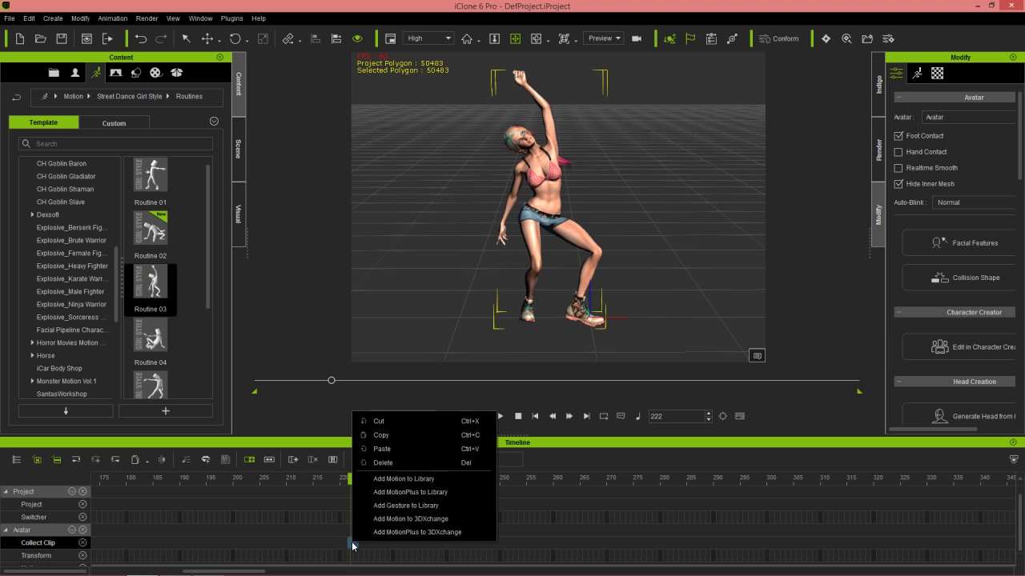
pyautogui.click(393, 481)
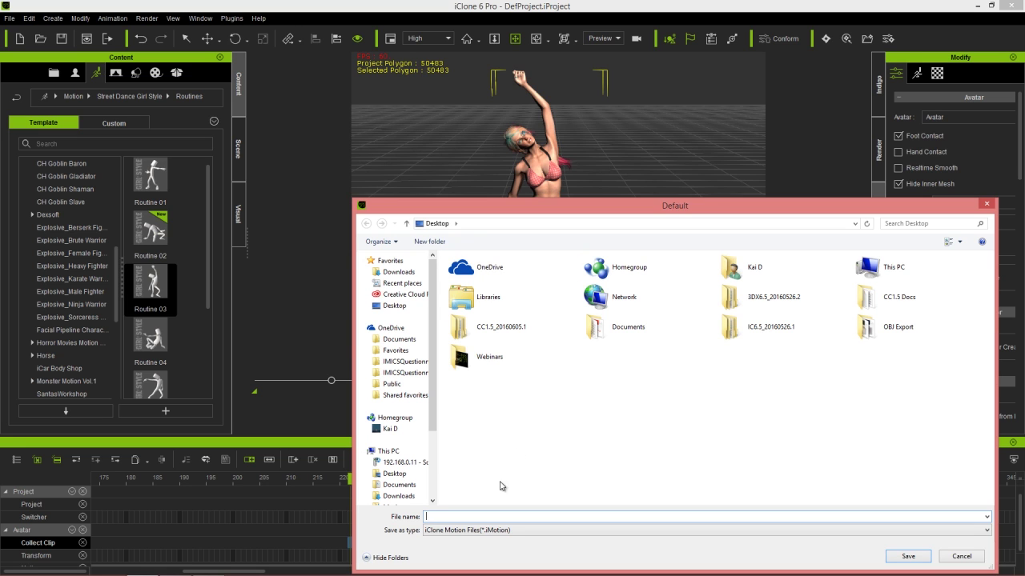
pyautogui.write('test pose')
pyautogui.press('Return')
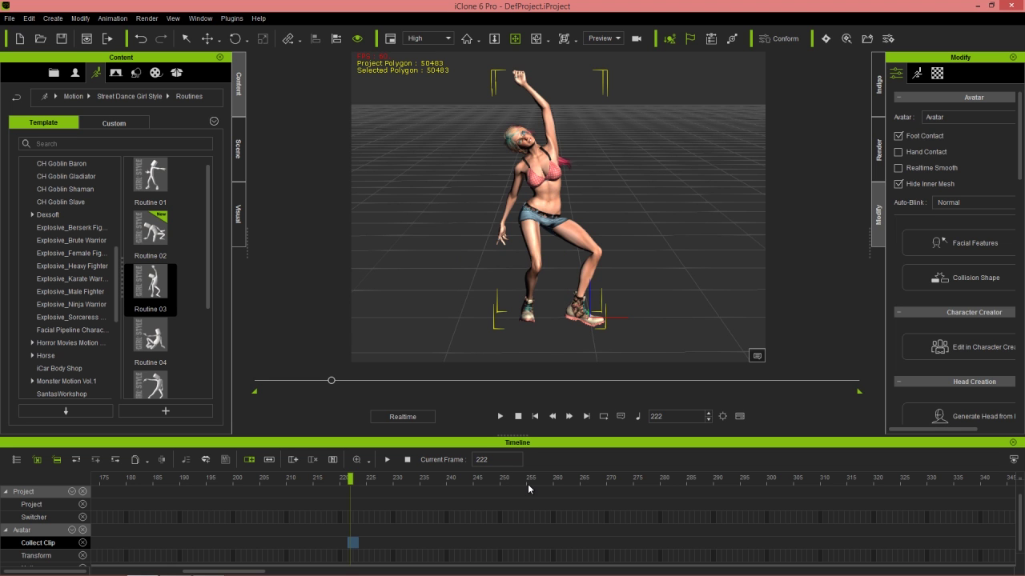
# Step: Bring the "test pose" motion file from the desktop into Character Creator and apply it to the character
pyautogui.press('super+d')
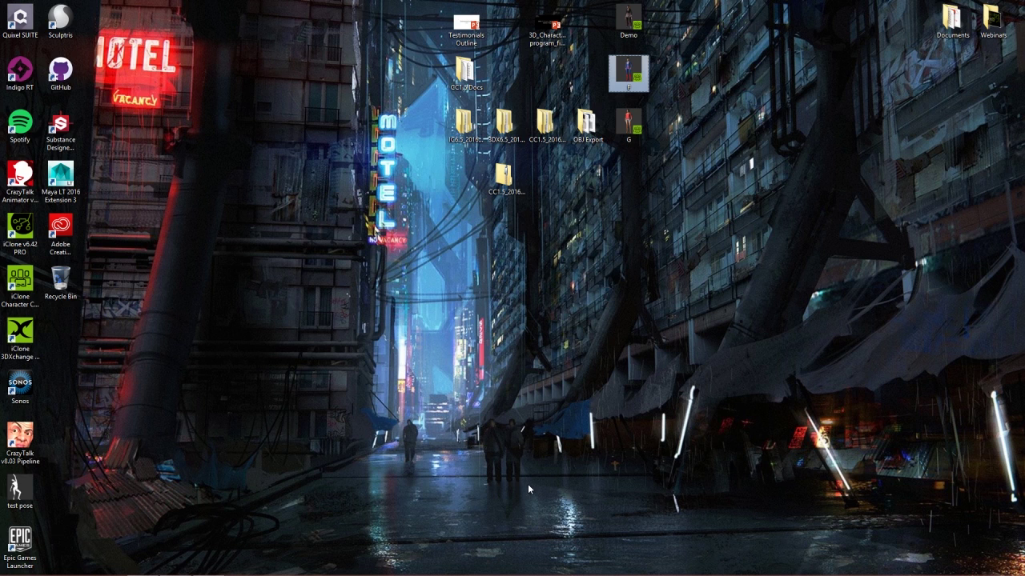
pyautogui.moveTo(32, 487); pyautogui.dragTo(72, 458)
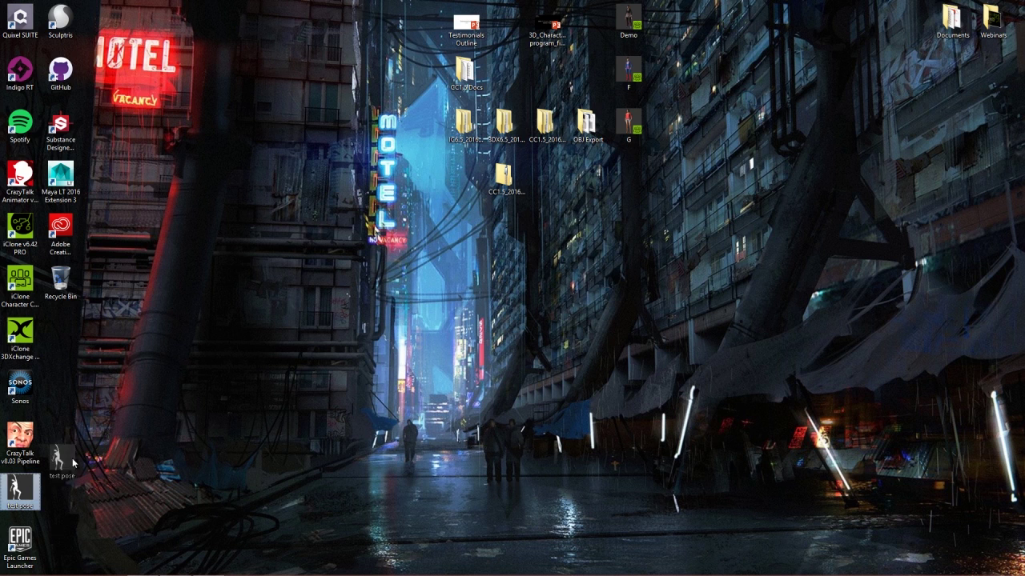
pyautogui.moveTo(236, 326); pyautogui.dragTo(421, 286)
pyautogui.hotkey('alt', 'Tab')
pyautogui.hotkey('alt', 'Tab')
pyautogui.hotkey('alt', 'Tab')
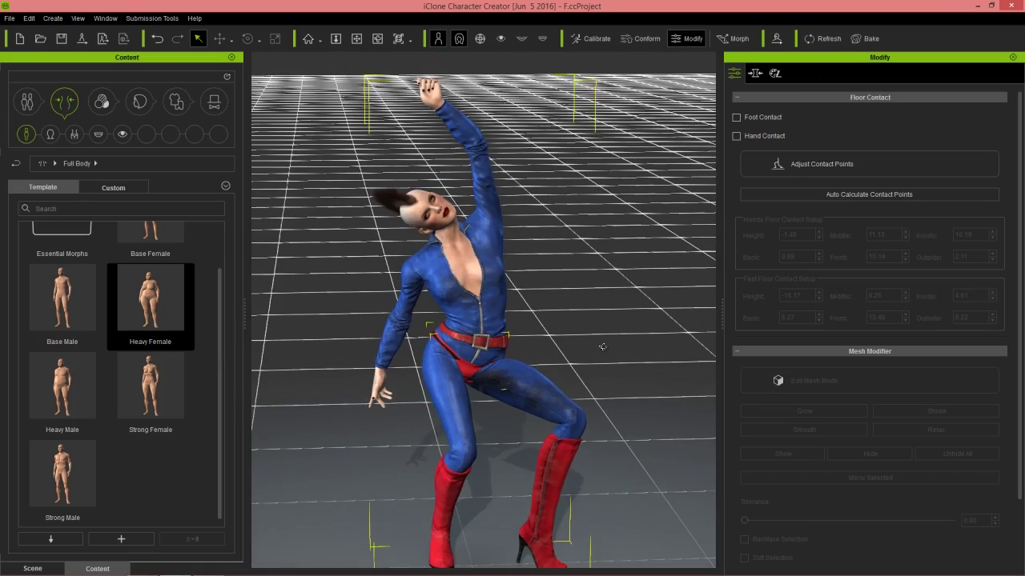
pyautogui.moveTo(603, 346); pyautogui.dragTo(594, 321, button='right')
pyautogui.moveTo(596, 344); pyautogui.dragTo(586, 327, button='middle')
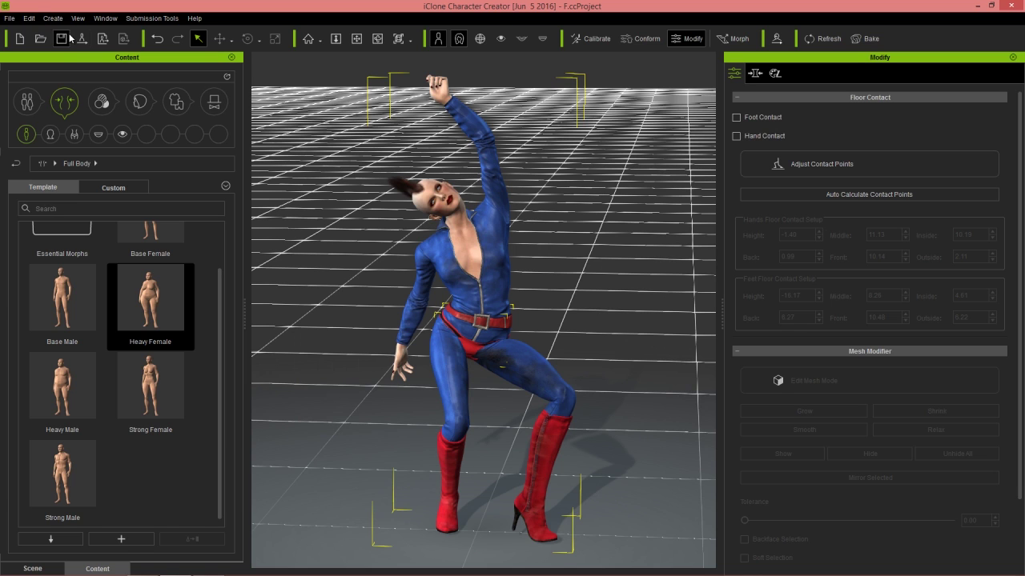
# Step: Open Pose Editing for the character and view the bones over the raised-arm pose
pyautogui.click(28, 18)
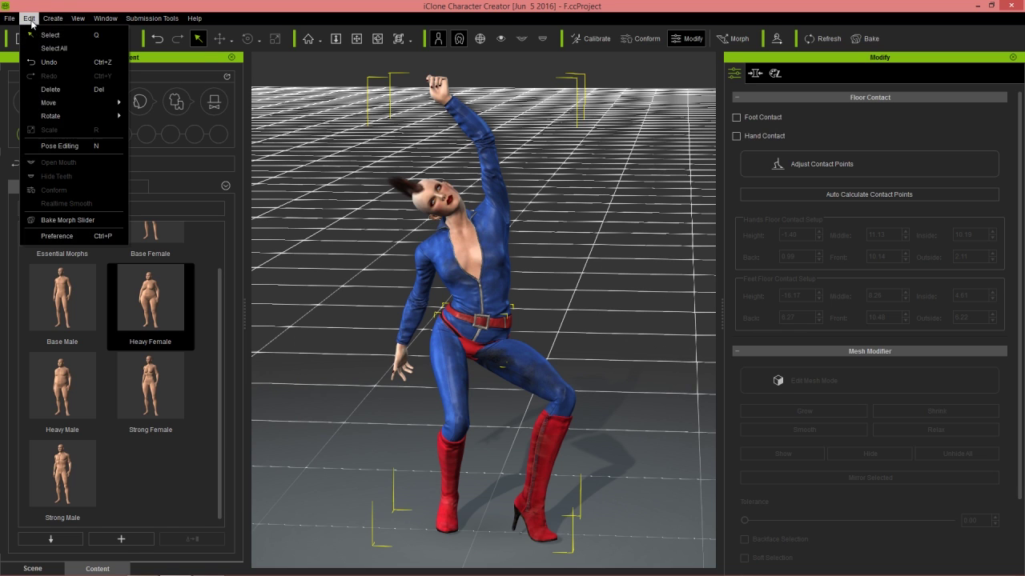
pyautogui.click(73, 148)
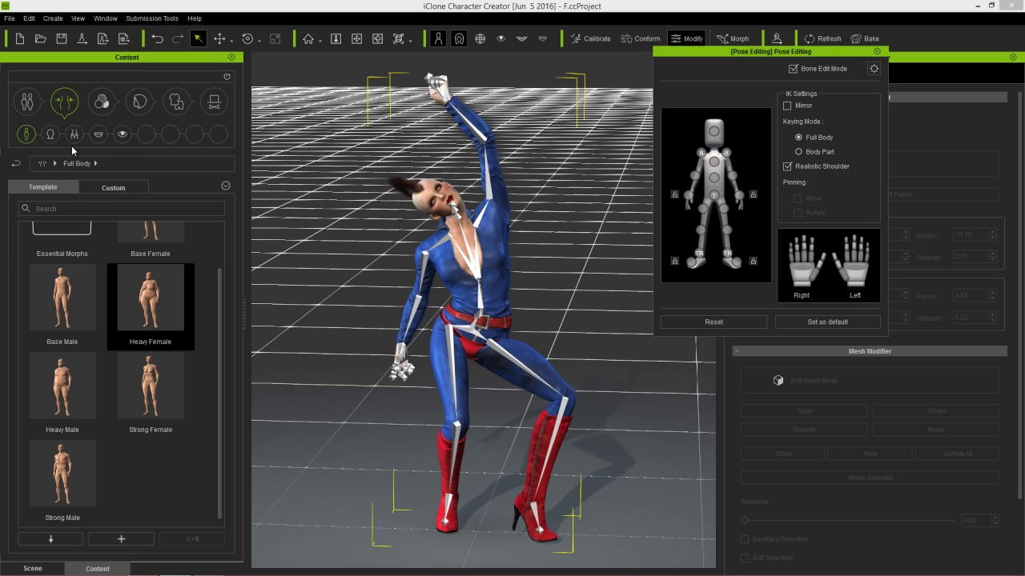
pyautogui.moveTo(573, 390); pyautogui.dragTo(557, 359, button='right')
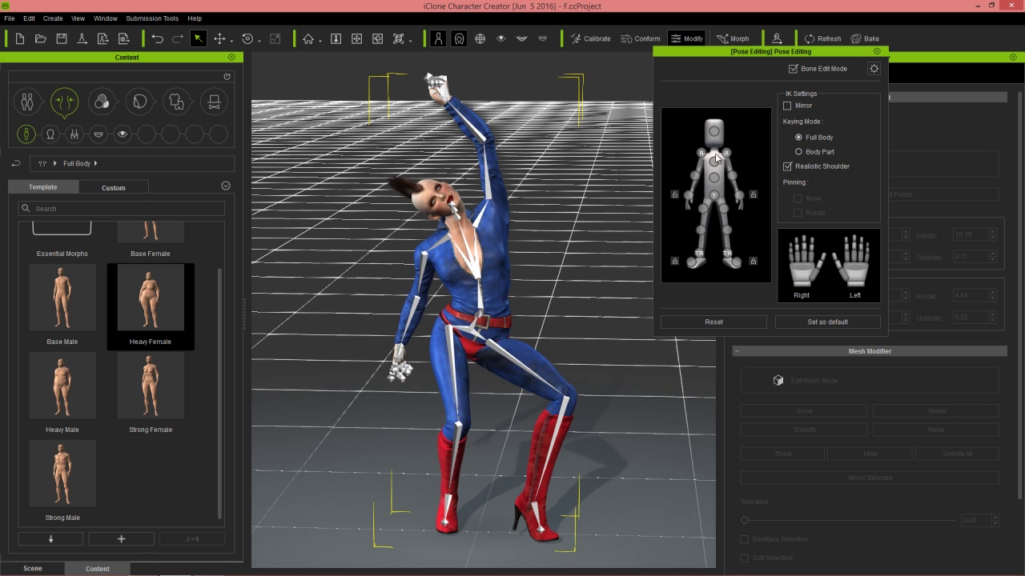
pyautogui.moveTo(575, 320); pyautogui.dragTo(558, 306, button='right')
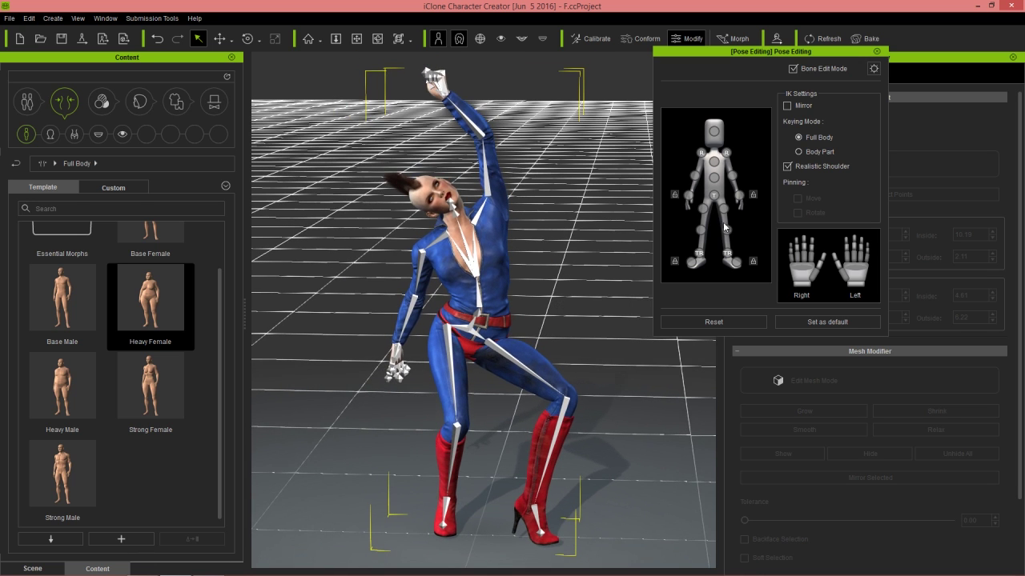
# Step: Toggle the bone display, look at the Bone Settings, and leave Bone Edit Mode switched off
pyautogui.click(793, 69)
pyautogui.click(794, 69)
pyautogui.click(793, 69)
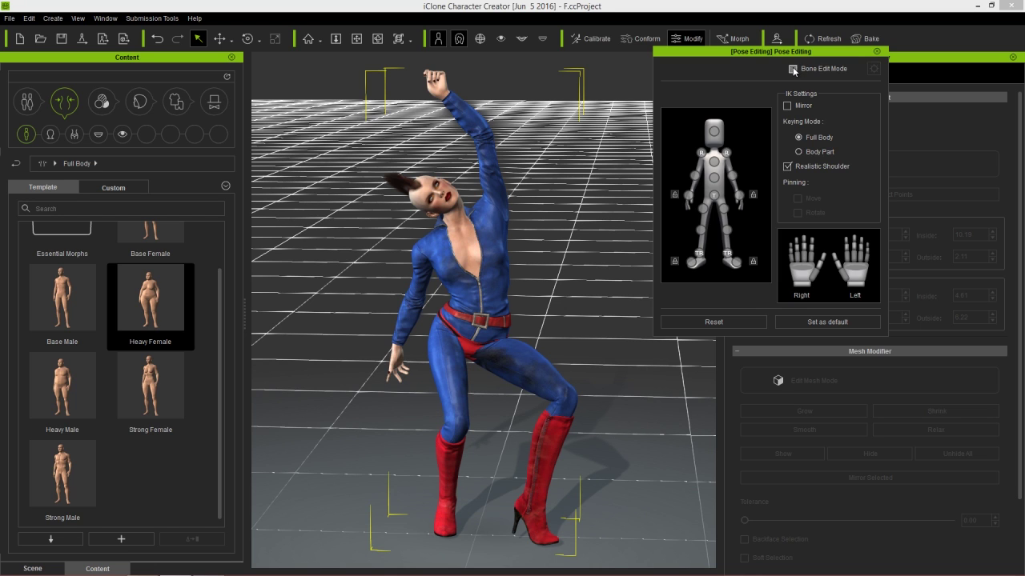
pyautogui.click(793, 69)
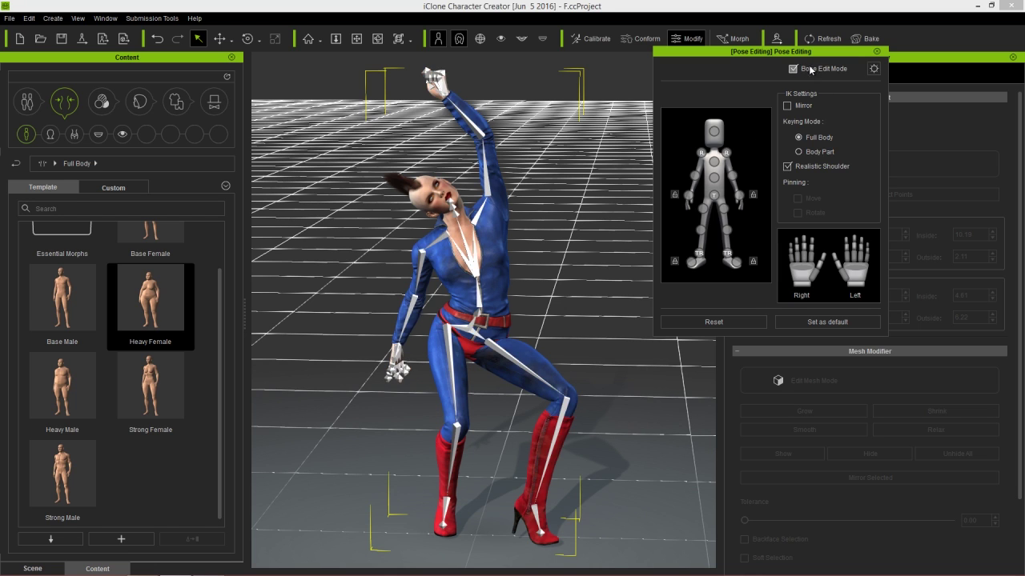
pyautogui.click(872, 69)
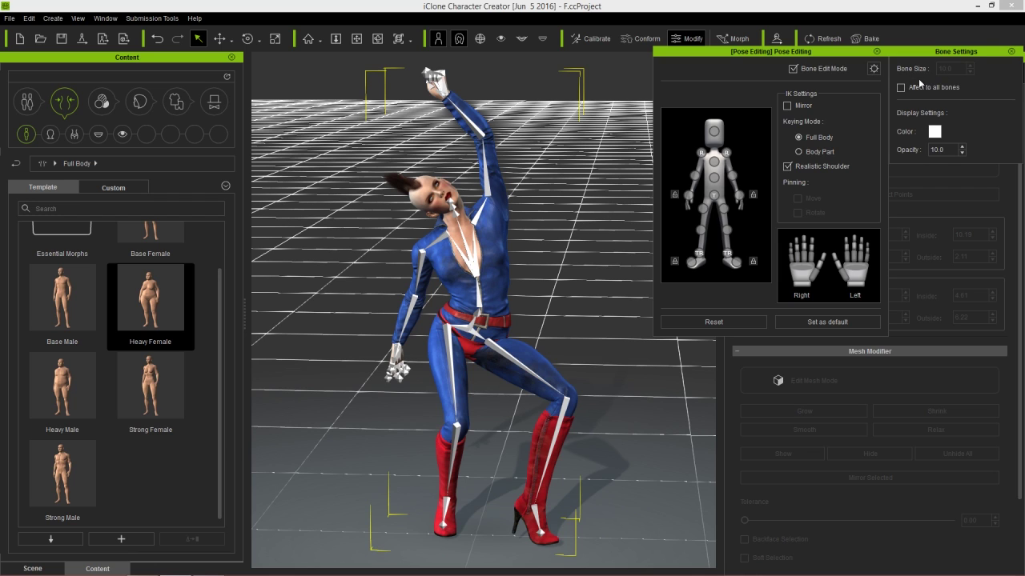
pyautogui.click(1012, 52)
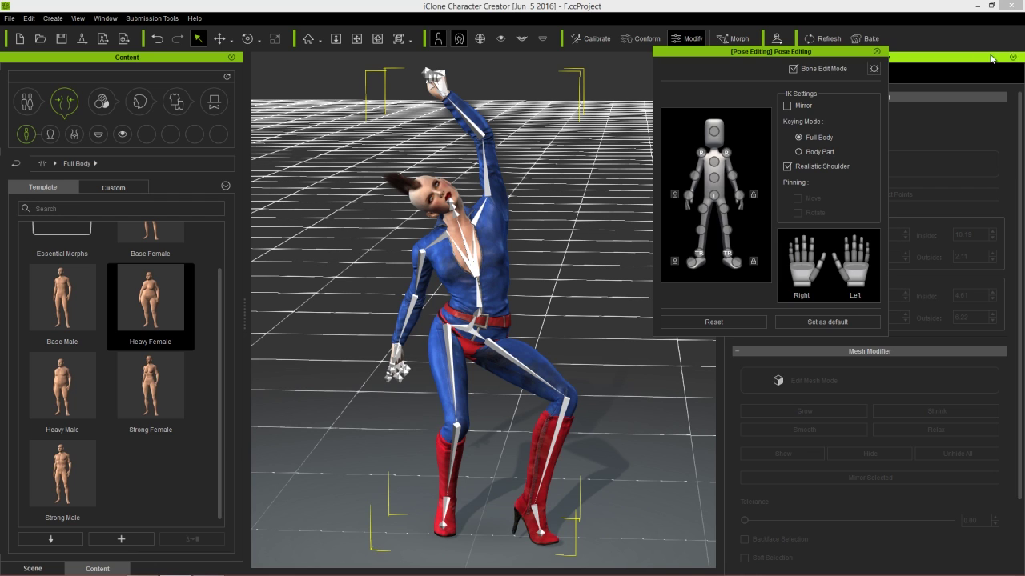
pyautogui.click(793, 69)
# Step: Move the character's hip control upward to raise the body and straighten the bent legs
pyautogui.scroll(4, 552, 373)
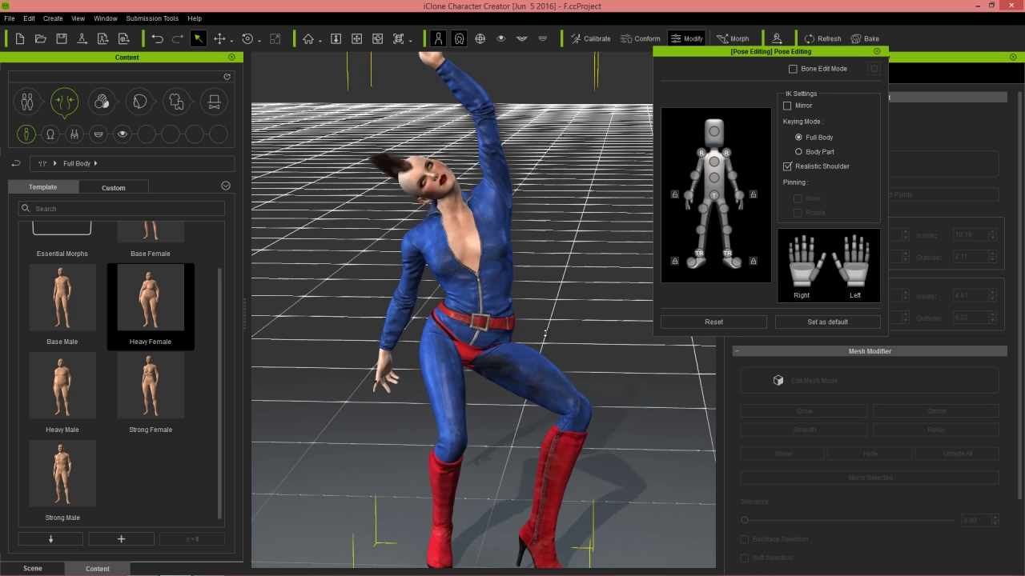
pyautogui.scroll(3, 528, 300)
pyautogui.click(714, 196)
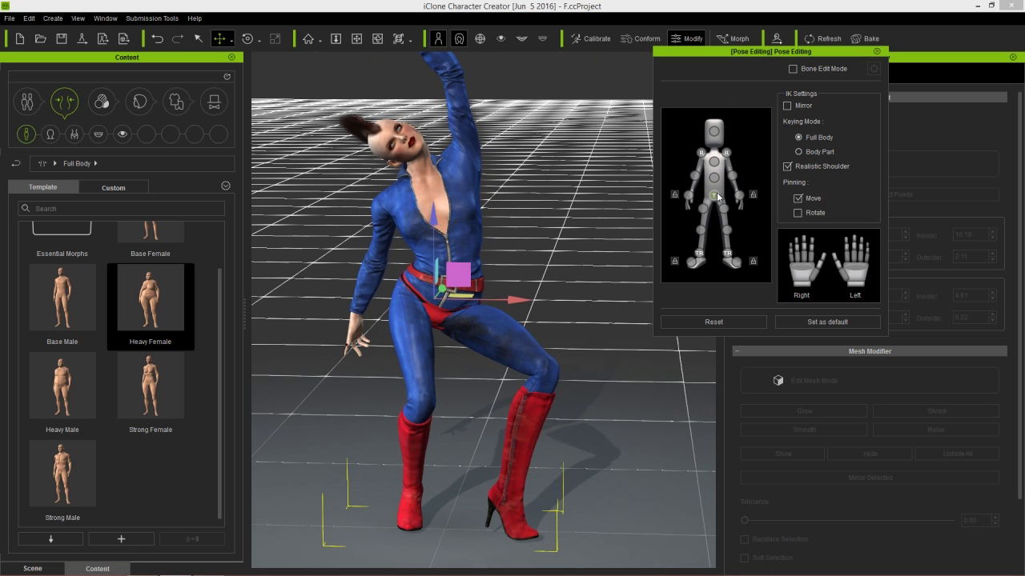
pyautogui.moveTo(468, 281); pyautogui.dragTo(497, 238)
# Step: Move the character's left foot outward and back along the floor to widen the stance
pyautogui.moveTo(557, 387); pyautogui.dragTo(535, 364, button='middle')
pyautogui.moveTo(583, 411); pyautogui.dragTo(524, 408, button='middle')
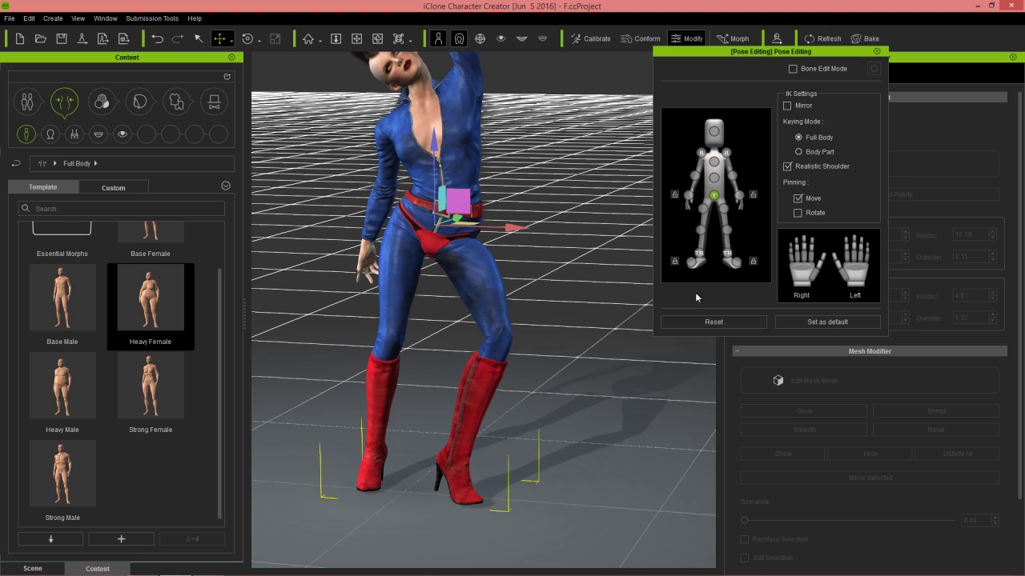
pyautogui.click(730, 256)
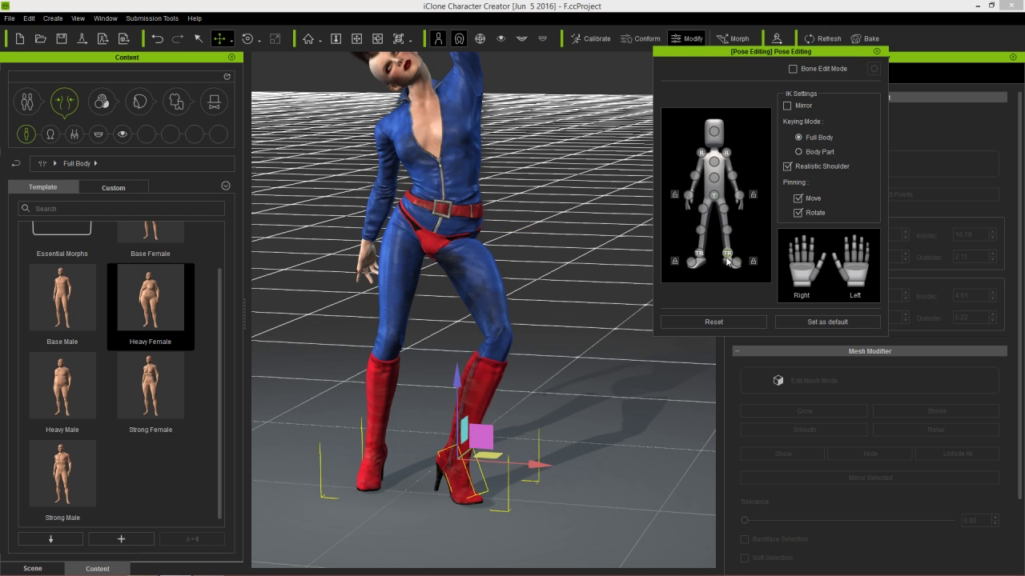
pyautogui.moveTo(583, 421); pyautogui.dragTo(503, 425, button='right')
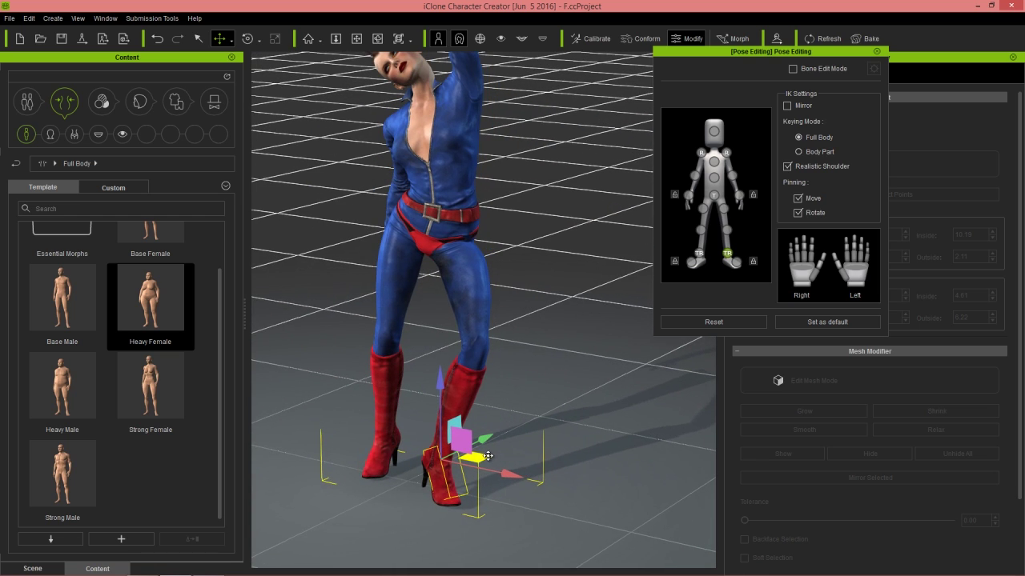
pyautogui.moveTo(478, 457); pyautogui.dragTo(526, 432)
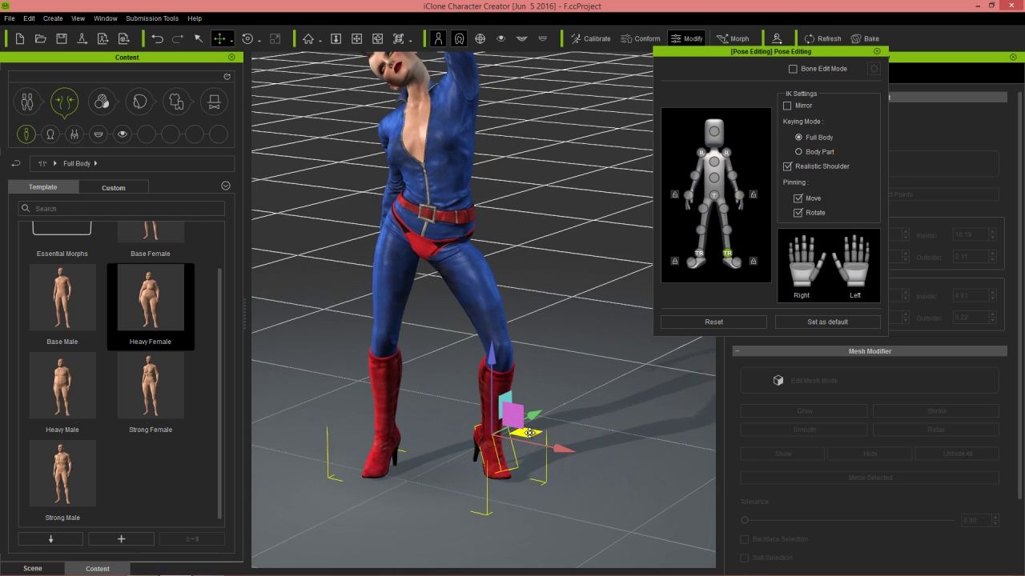
# Step: Rotate the character's left upper arm at the shoulder to lower the raised arm outward to the side
pyautogui.moveTo(571, 282); pyautogui.dragTo(584, 321, button='middle')
pyautogui.moveTo(584, 320); pyautogui.dragTo(560, 308, button='right')
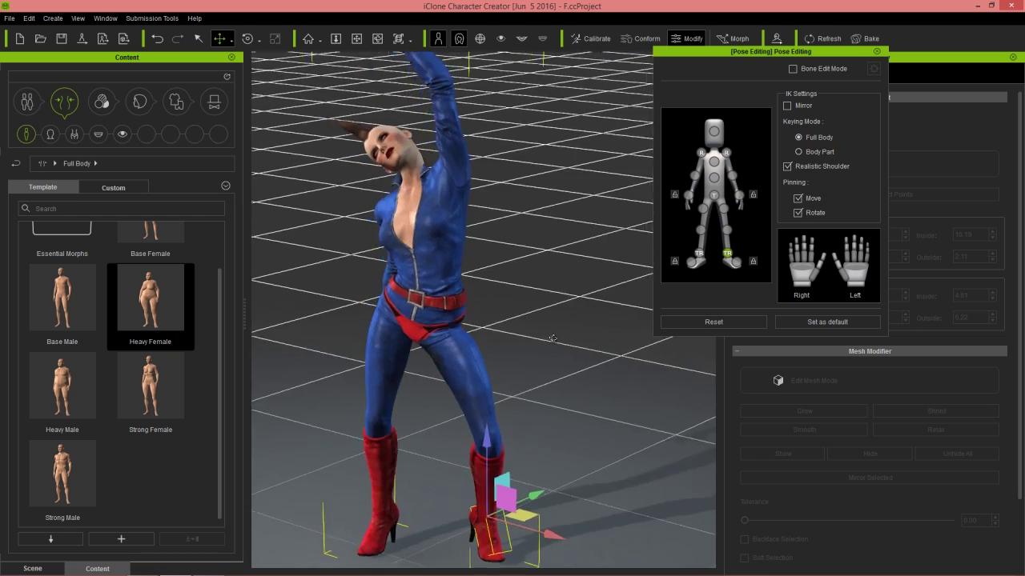
pyautogui.moveTo(501, 210); pyautogui.dragTo(502, 246, button='middle')
pyautogui.click(726, 152)
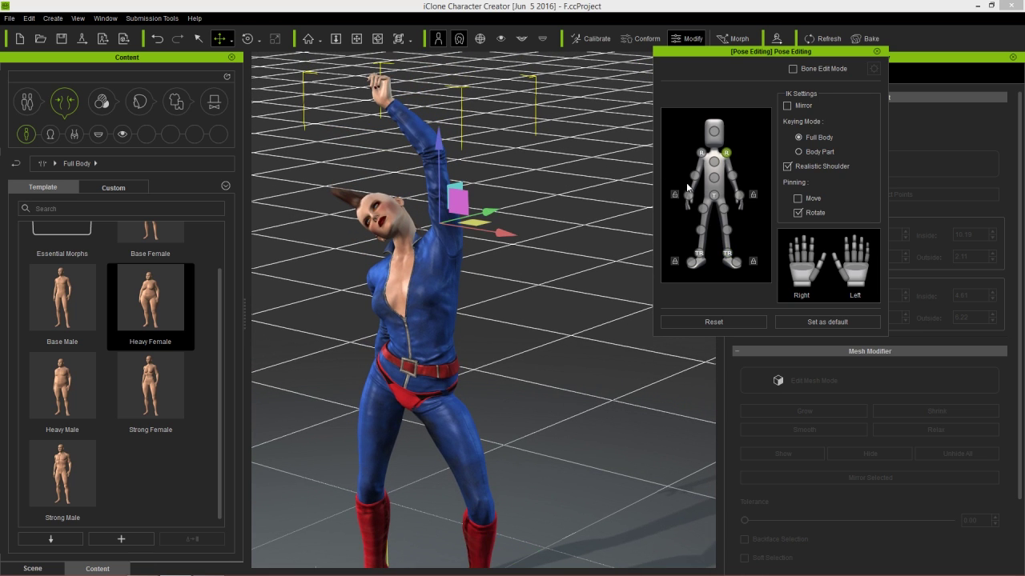
pyautogui.press('e')
pyautogui.moveTo(480, 200); pyautogui.dragTo(518, 219)
# Step: Rotate the character's head upright so it looks toward the extended left arm
pyautogui.click(713, 132)
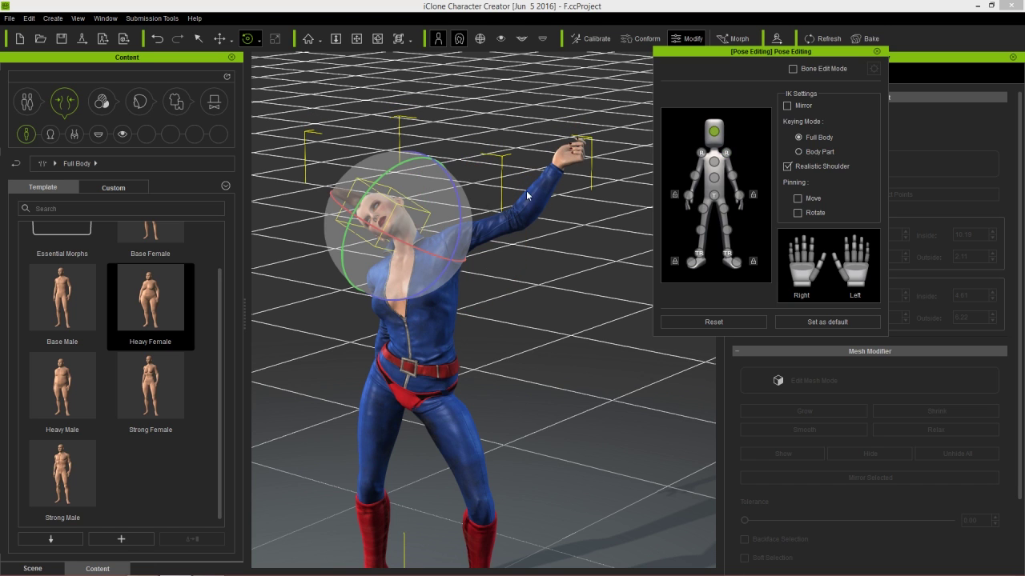
pyautogui.moveTo(453, 179); pyautogui.dragTo(445, 206)
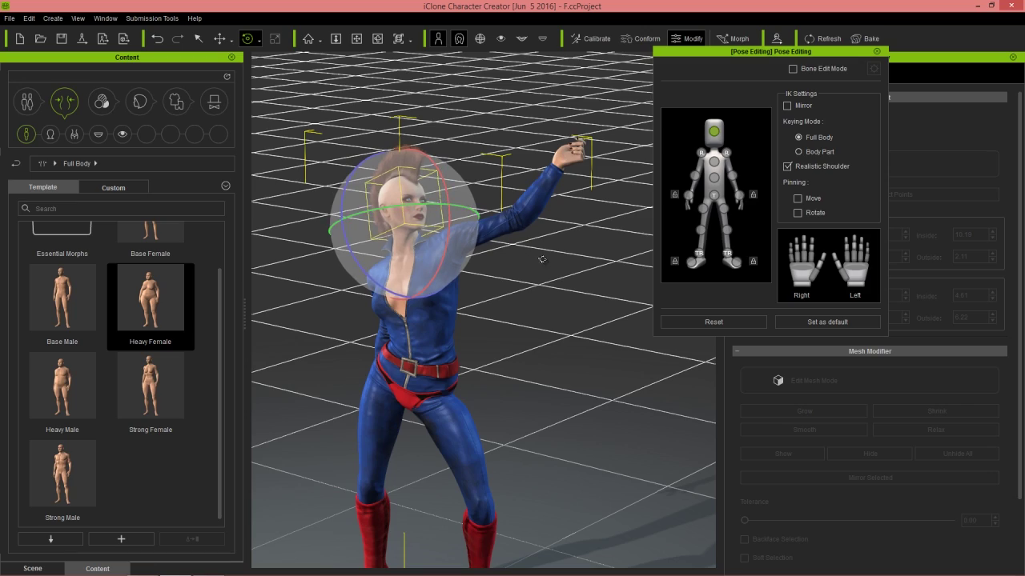
pyautogui.moveTo(542, 260); pyautogui.dragTo(318, 326, button='right')
pyautogui.moveTo(414, 300); pyautogui.dragTo(541, 319, button='right')
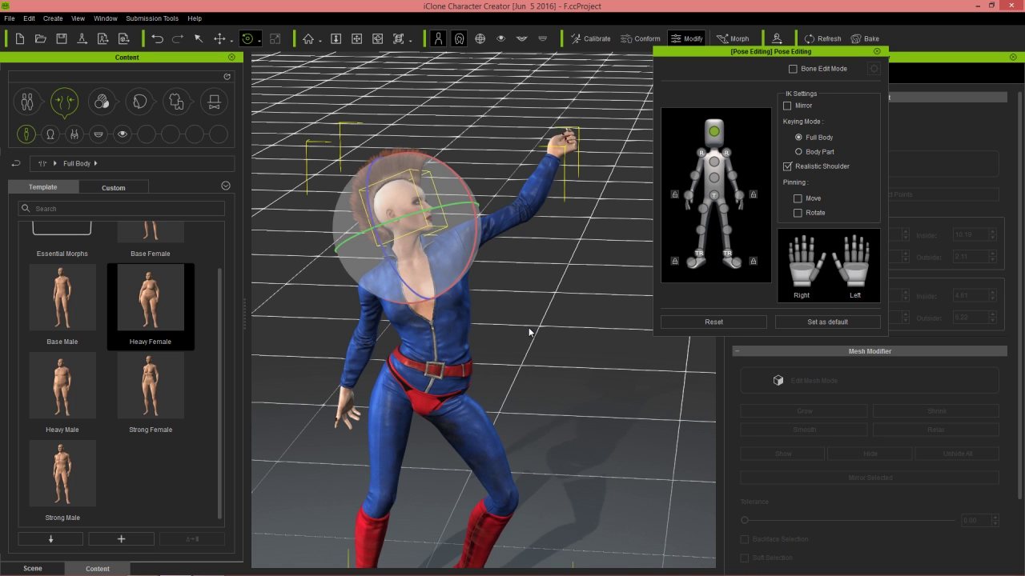
pyautogui.moveTo(451, 407); pyautogui.dragTo(519, 270, button='right')
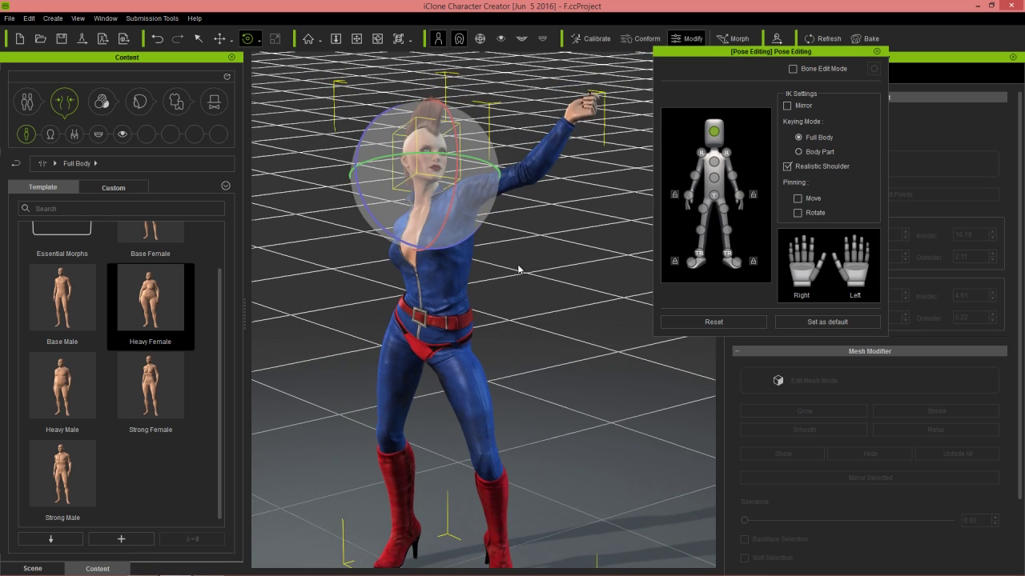
# Step: Close Pose Editing and examine the adjusted pose from several angles
pyautogui.click(877, 51)
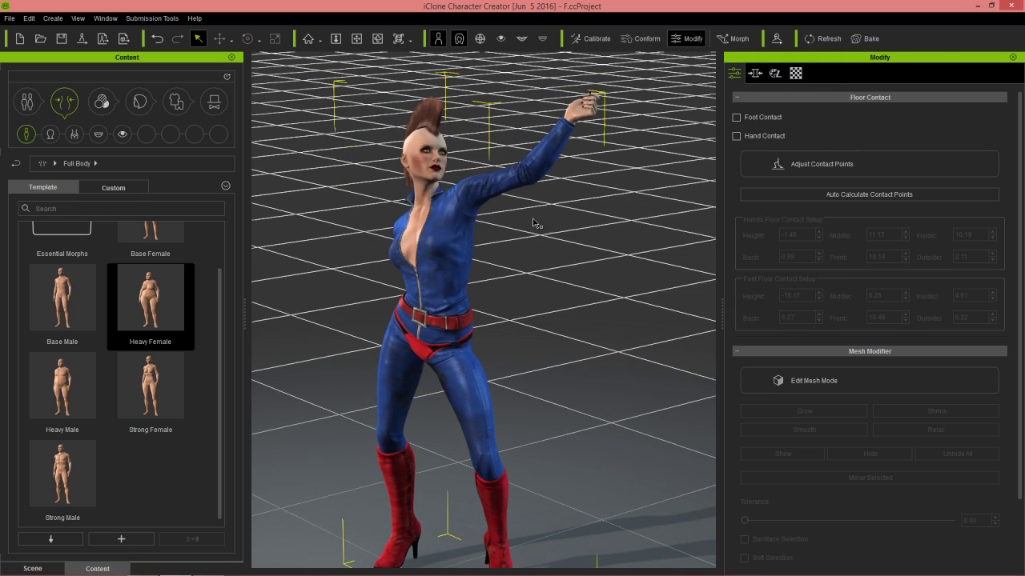
pyautogui.moveTo(339, 270); pyautogui.dragTo(398, 260, button='right')
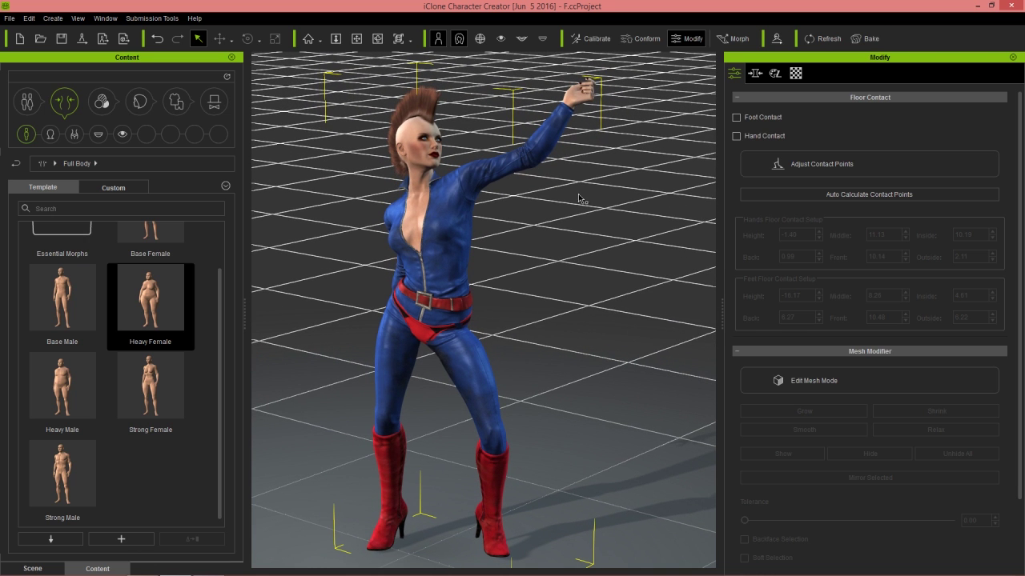
pyautogui.moveTo(615, 285); pyautogui.dragTo(717, 311, button='right')
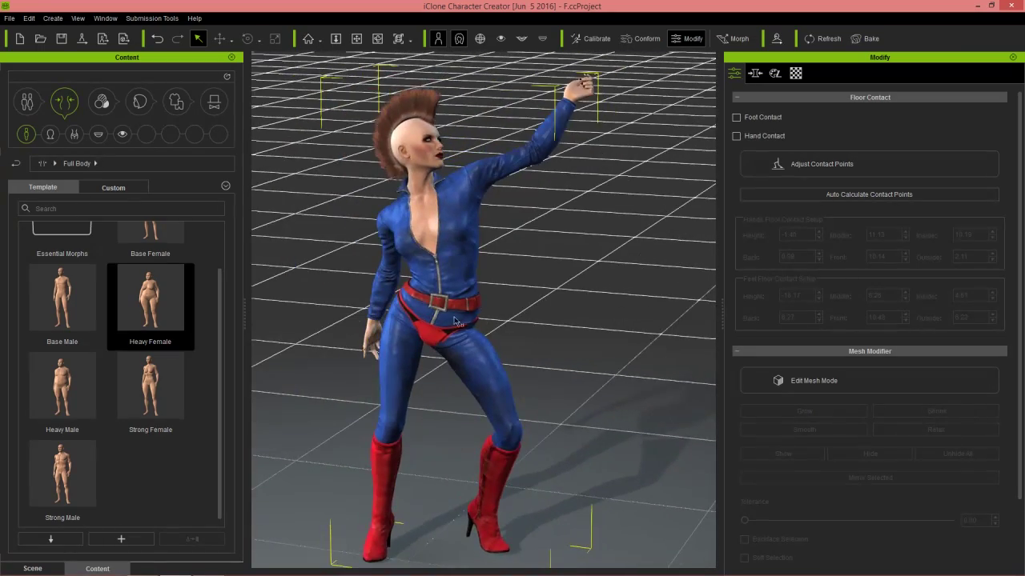
pyautogui.moveTo(310, 336); pyautogui.dragTo(205, 381, button='right')
pyautogui.moveTo(405, 331); pyautogui.dragTo(430, 281, button='right')
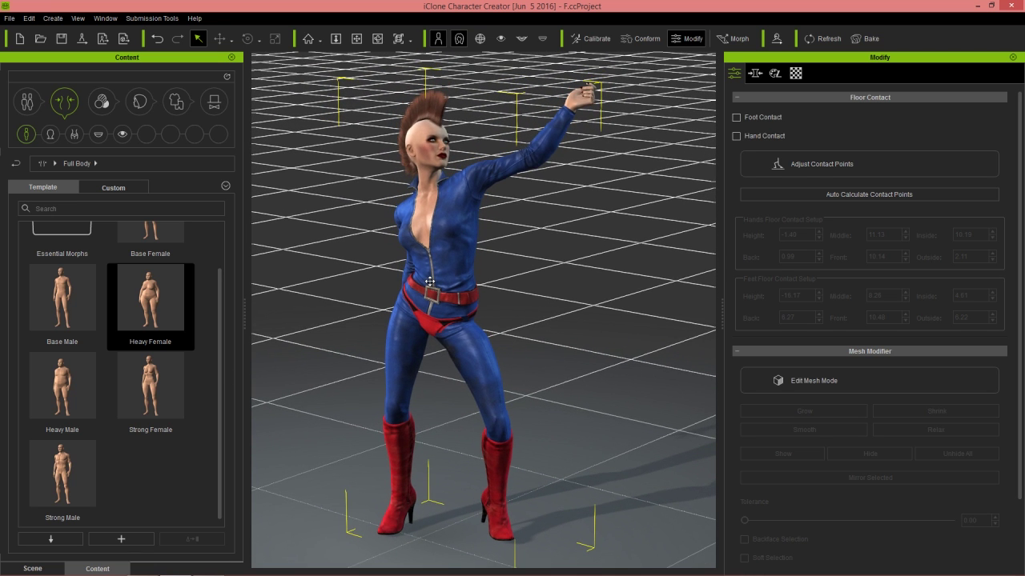